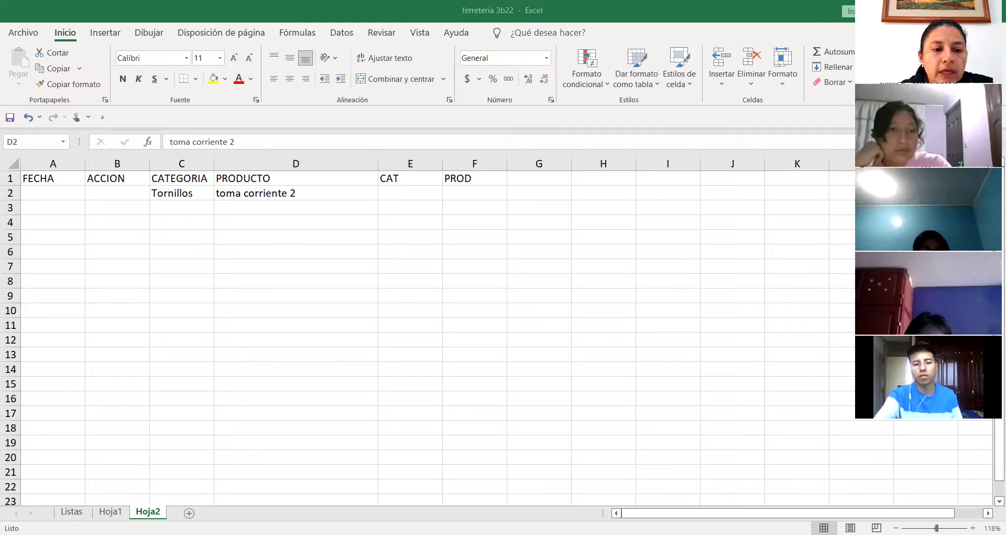
Review the CATEGORIA list and the Electrico and Cemento product lists on the Listas sheet.
{"action": "left_click", "coordinate": [73, 510]}
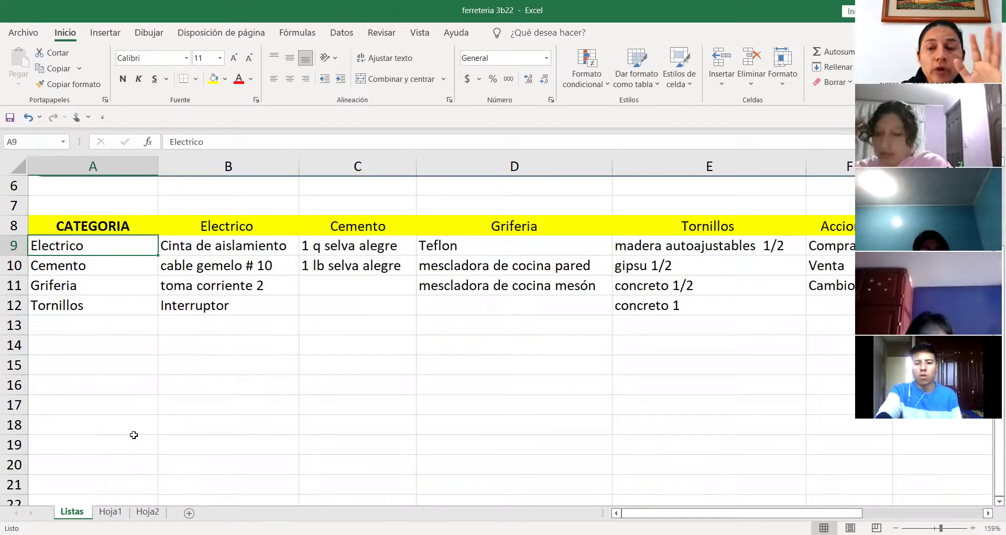
{"action": "left_click", "coordinate": [273, 385]}
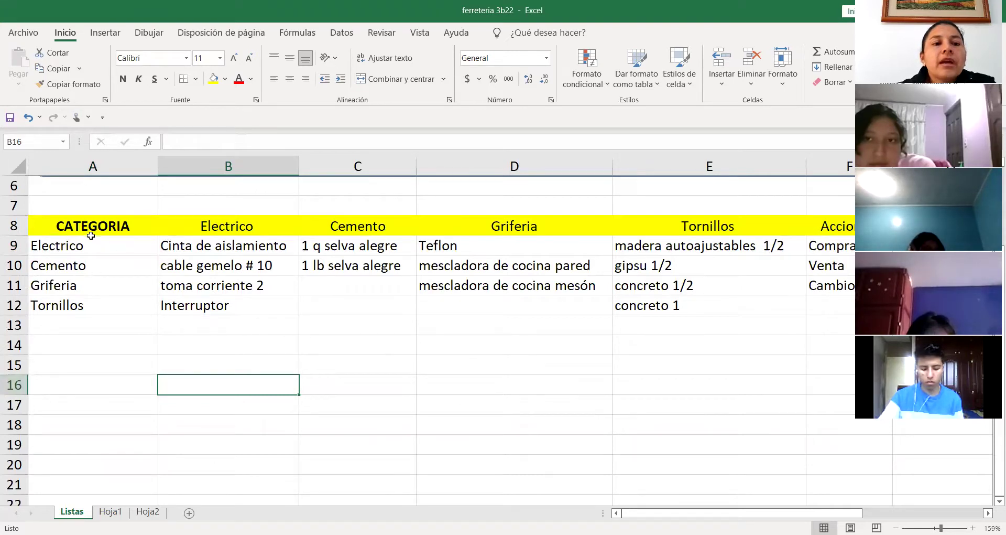
{"action": "left_click_drag", "start_coordinate": [93, 244], "coordinate": [83, 306]}
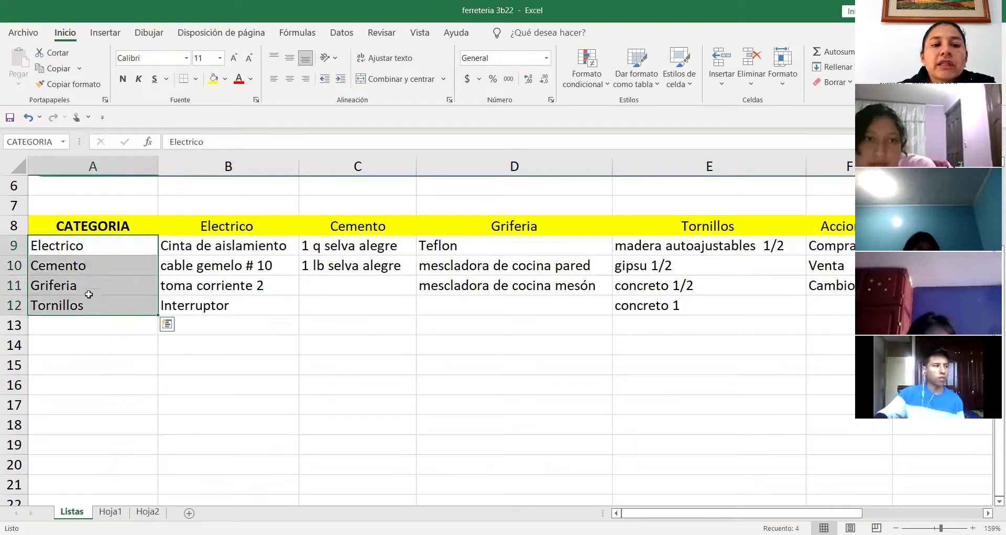
{"action": "left_click_drag", "start_coordinate": [256, 245], "coordinate": [258, 304]}
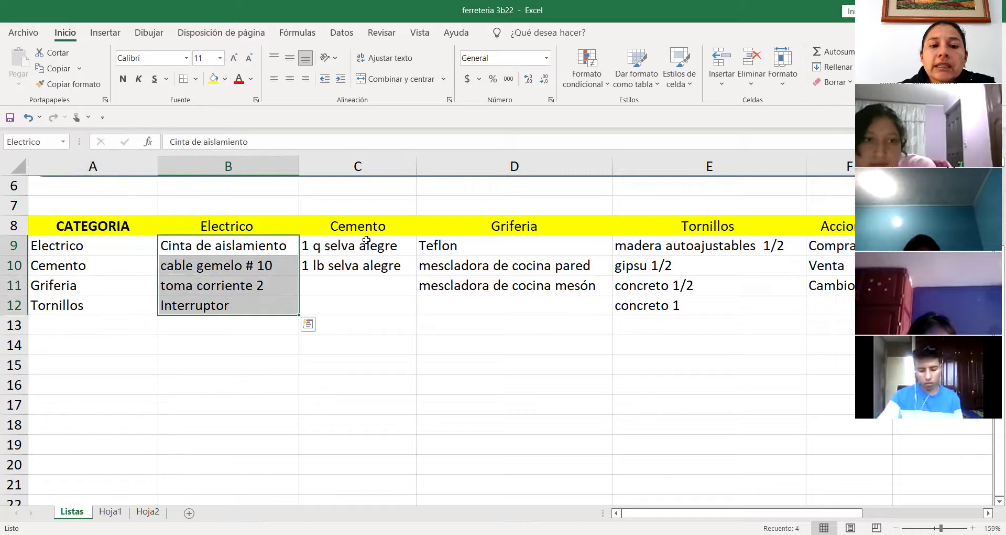
{"action": "left_click_drag", "start_coordinate": [368, 250], "coordinate": [369, 272]}
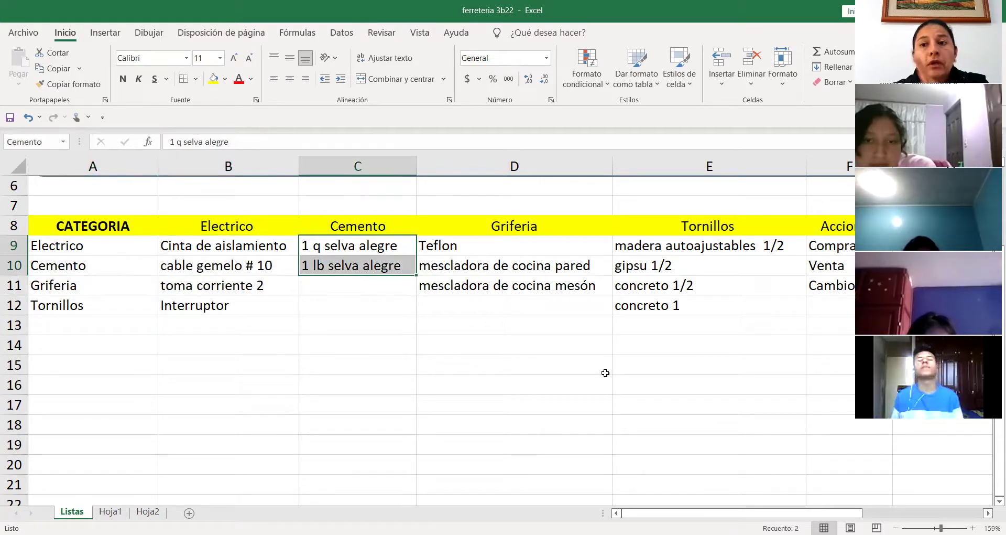
{"action": "left_click", "coordinate": [117, 250]}
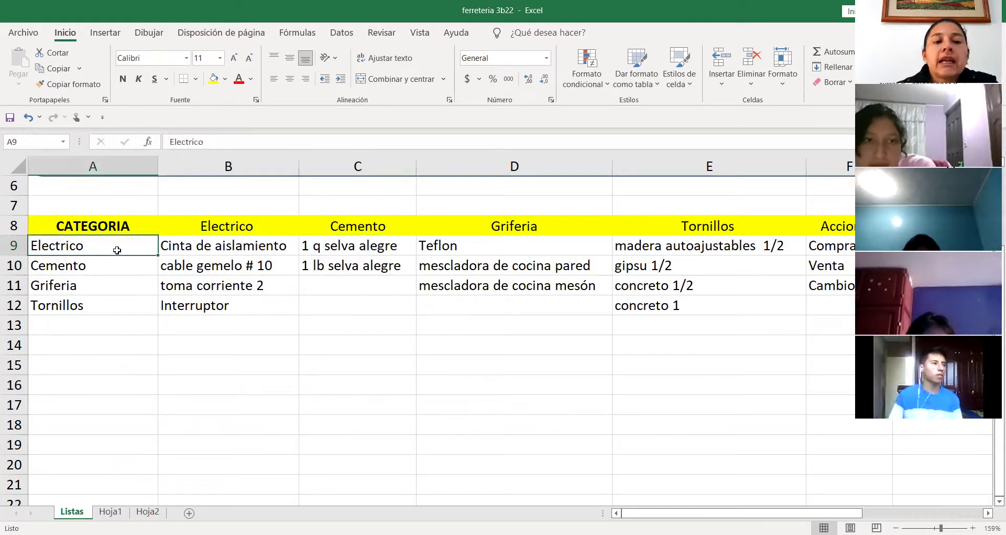
{"action": "left_click_drag", "start_coordinate": [115, 248], "coordinate": [114, 297]}
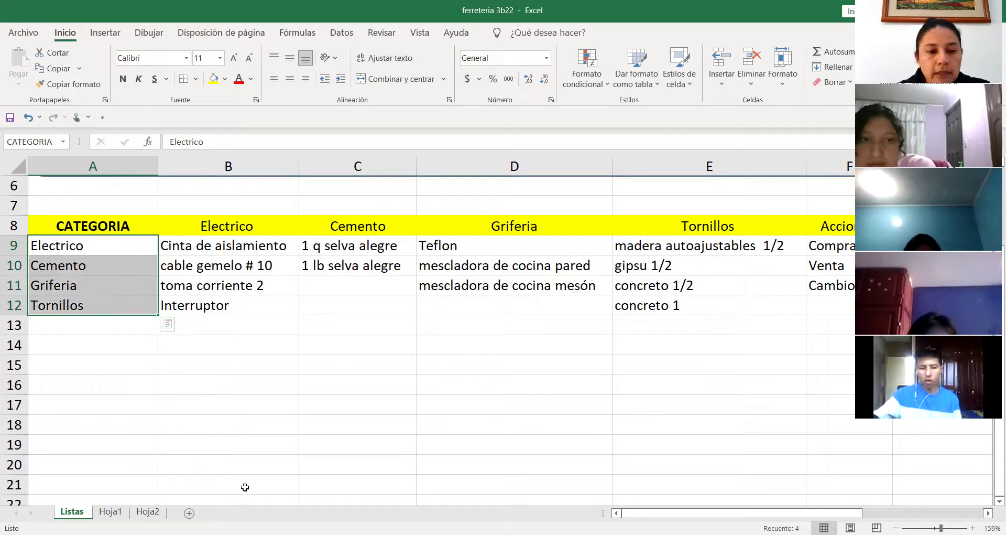
On Hoja2, choose Tornillos from the category drop-down list in cell C2.
{"action": "left_click", "coordinate": [147, 512]}
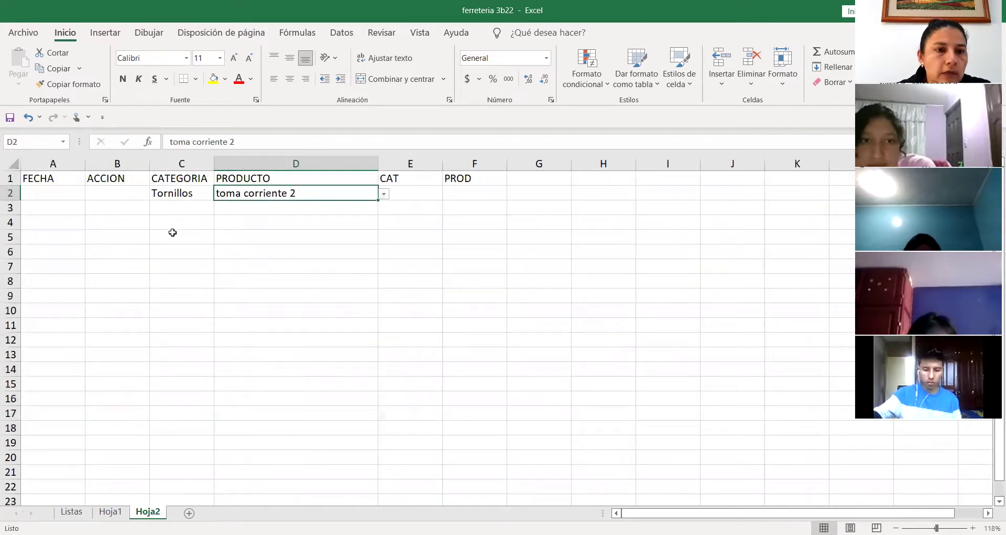
{"action": "left_click", "coordinate": [179, 193]}
{"action": "left_click", "coordinate": [220, 193]}
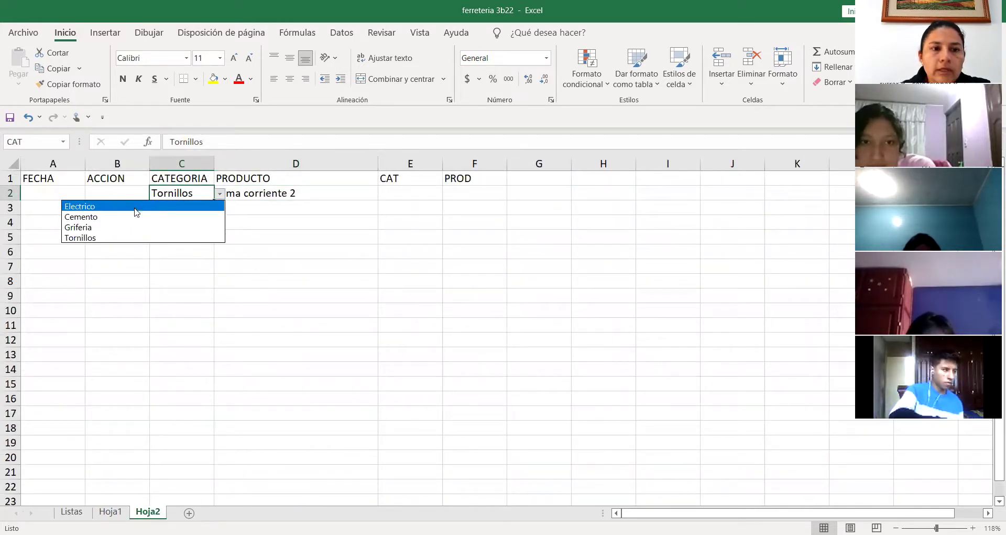
{"action": "left_click", "coordinate": [135, 236]}
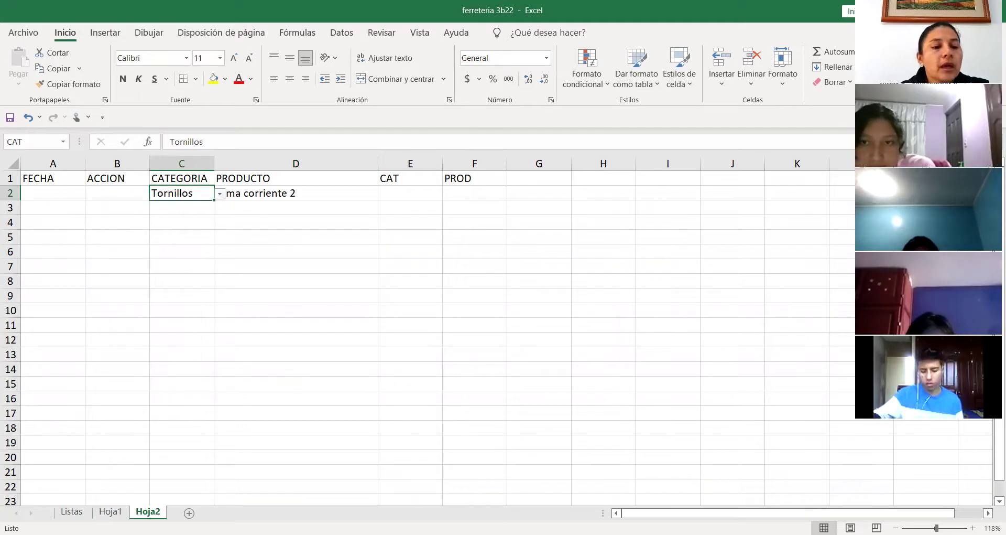
On the Listas sheet, examine the category entries and the product list under the Electrico header.
{"action": "left_click", "coordinate": [72, 511]}
{"action": "left_click", "coordinate": [96, 252]}
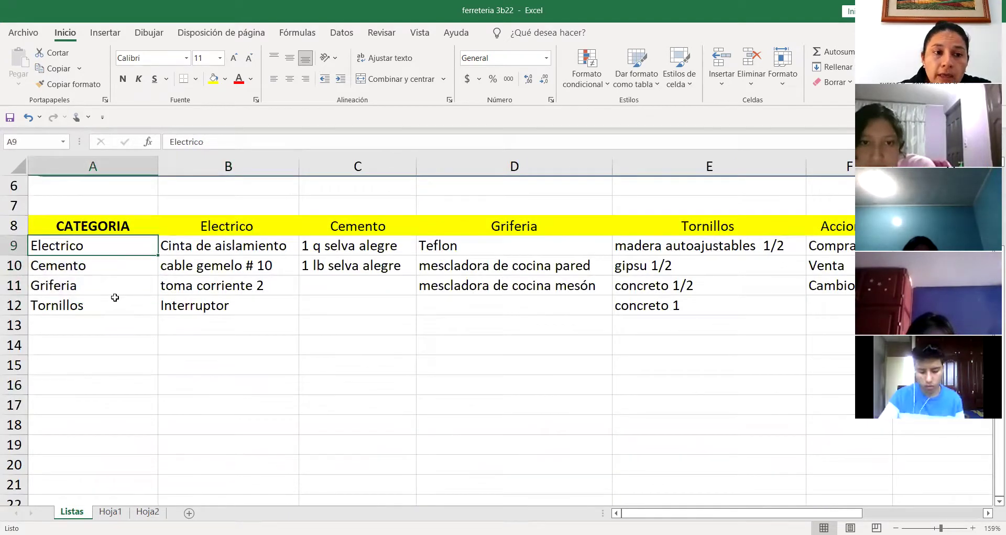
{"action": "left_click", "coordinate": [97, 305]}
{"action": "left_click", "coordinate": [126, 246]}
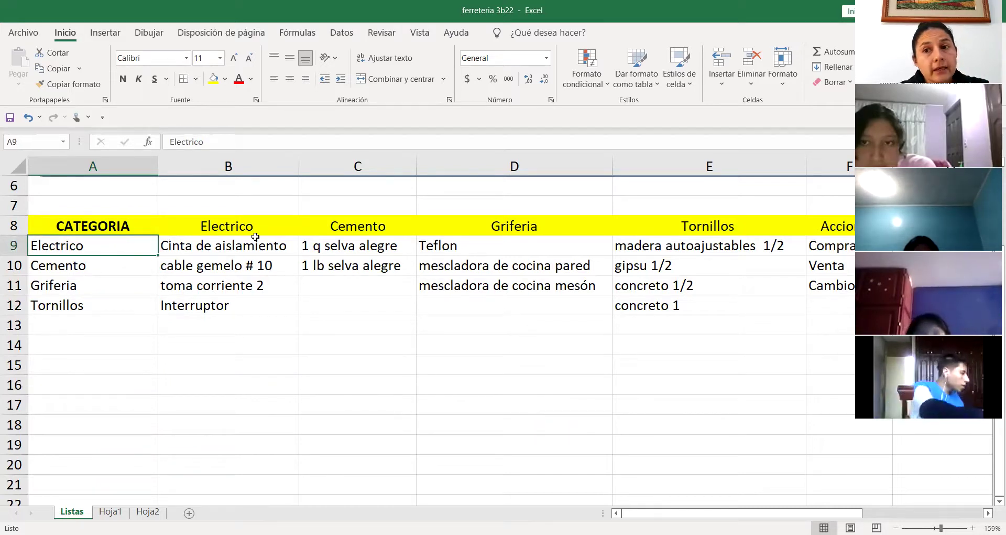
{"action": "left_click", "coordinate": [255, 254]}
{"action": "left_click_drag", "start_coordinate": [255, 254], "coordinate": [256, 306]}
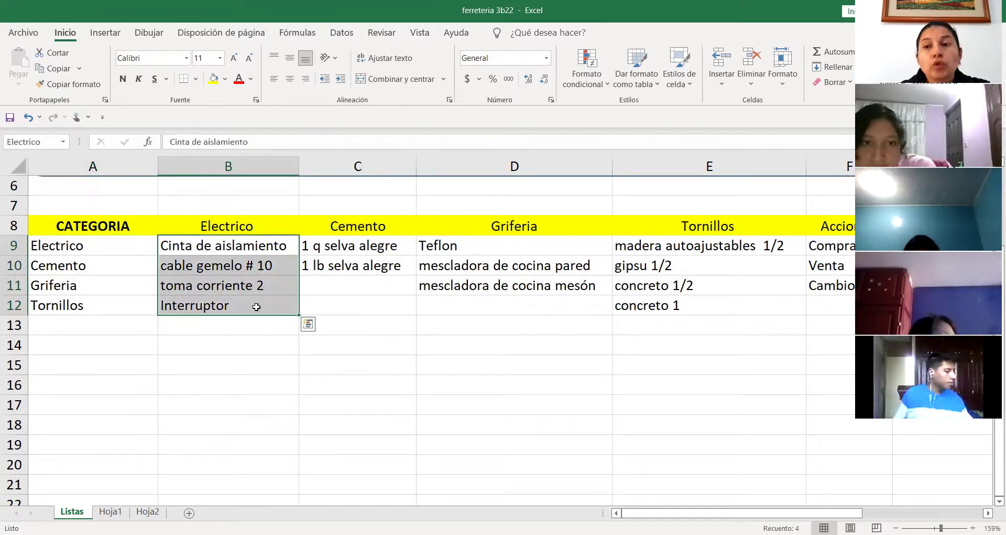
{"action": "left_click", "coordinate": [147, 343]}
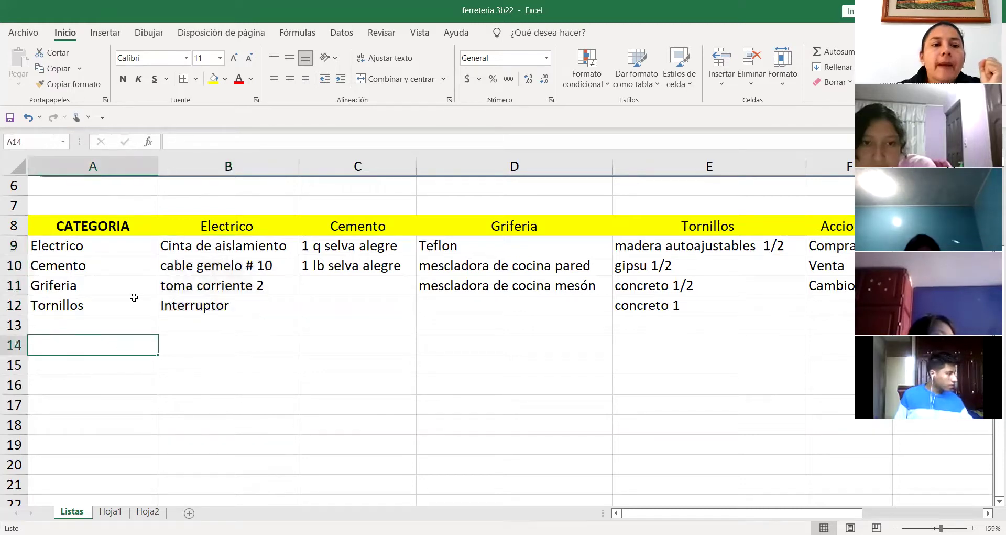
Compare each category entry in A9:A12 with its matching column header in row 8, from Electrico to Tornillos.
{"action": "left_click", "coordinate": [131, 245]}
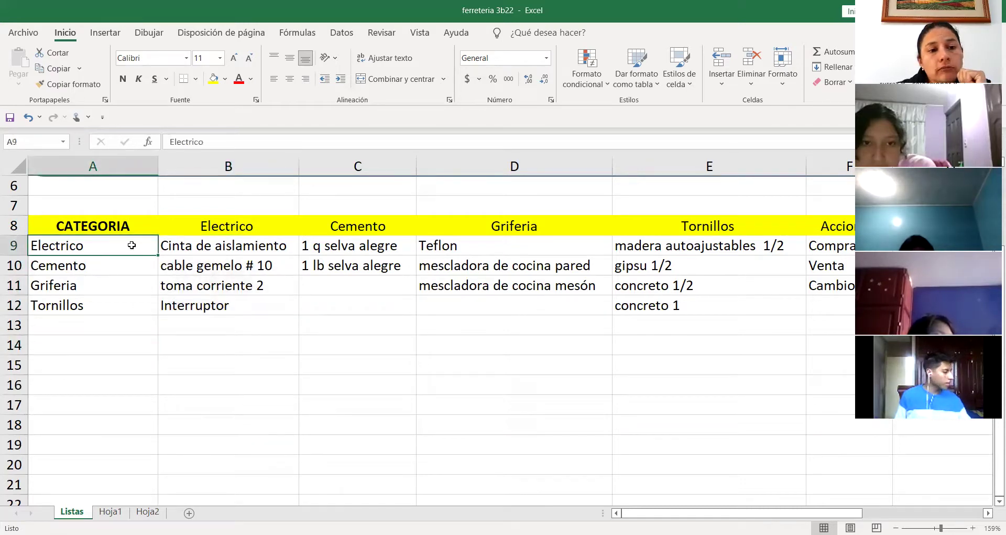
{"action": "left_click", "coordinate": [244, 230]}
{"action": "left_click", "coordinate": [101, 272]}
{"action": "left_click", "coordinate": [362, 231]}
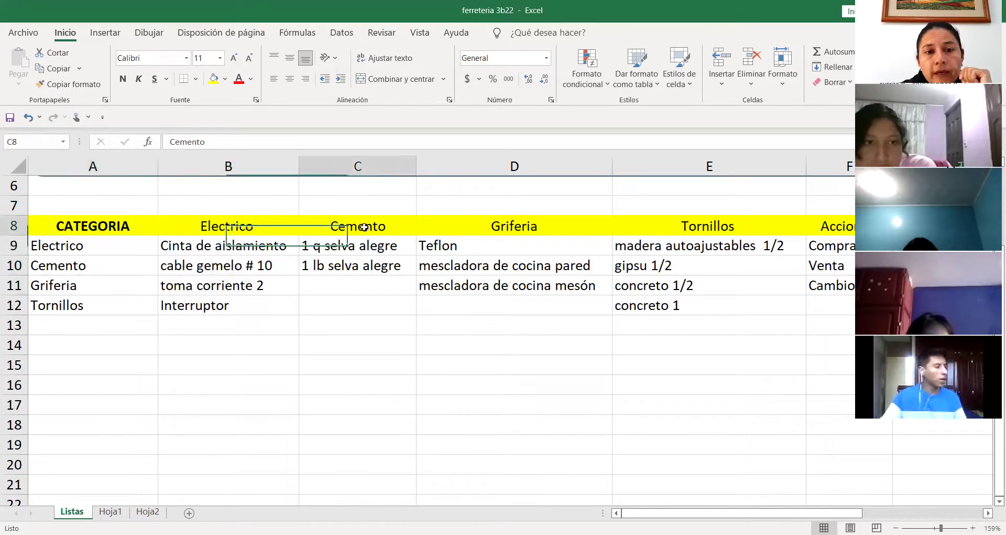
{"action": "left_click", "coordinate": [111, 286]}
{"action": "left_click", "coordinate": [487, 221]}
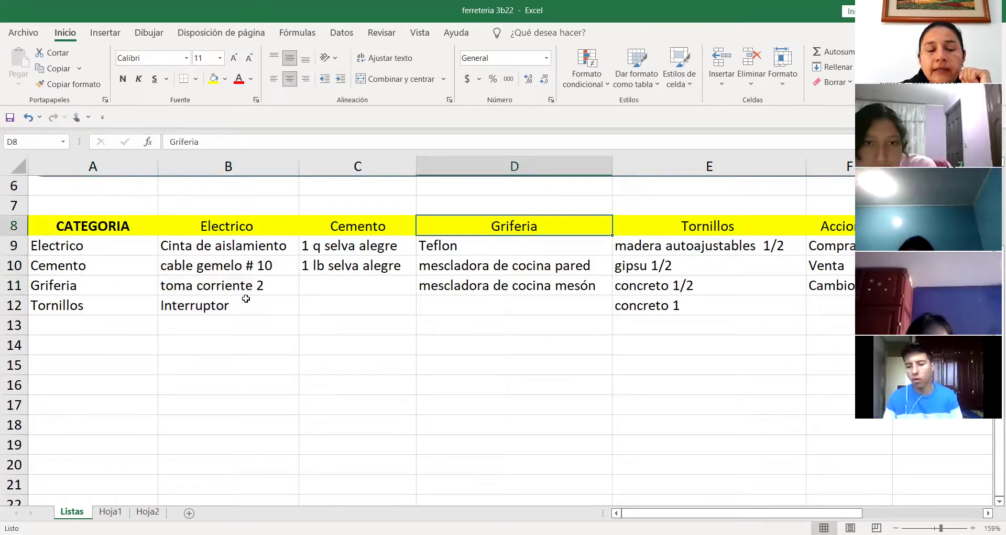
{"action": "left_click", "coordinate": [81, 310]}
{"action": "left_click", "coordinate": [709, 229]}
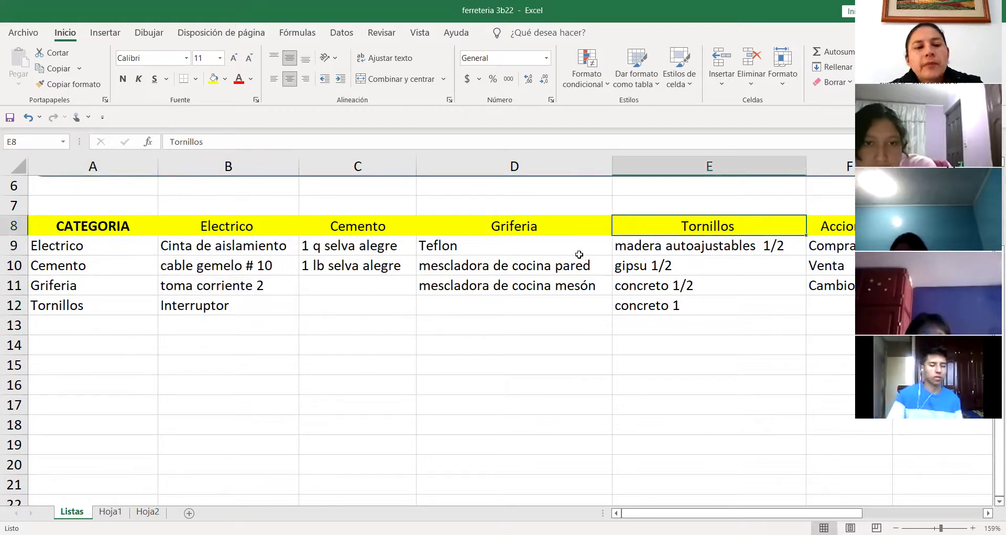
Check the spelling of Electrico in cell A9 against the column header in B8.
{"action": "left_click", "coordinate": [274, 226]}
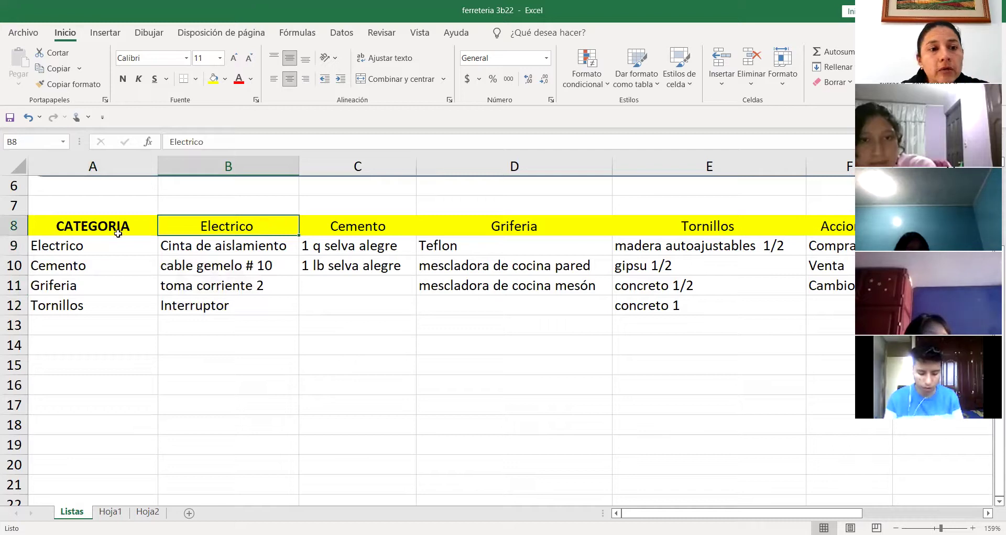
{"action": "left_click", "coordinate": [87, 246]}
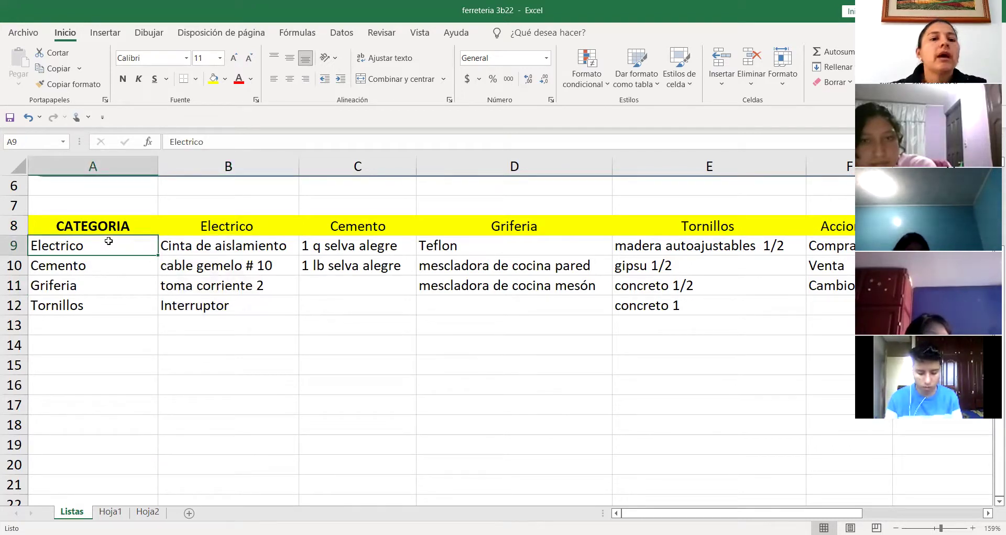
{"action": "left_click", "coordinate": [250, 228]}
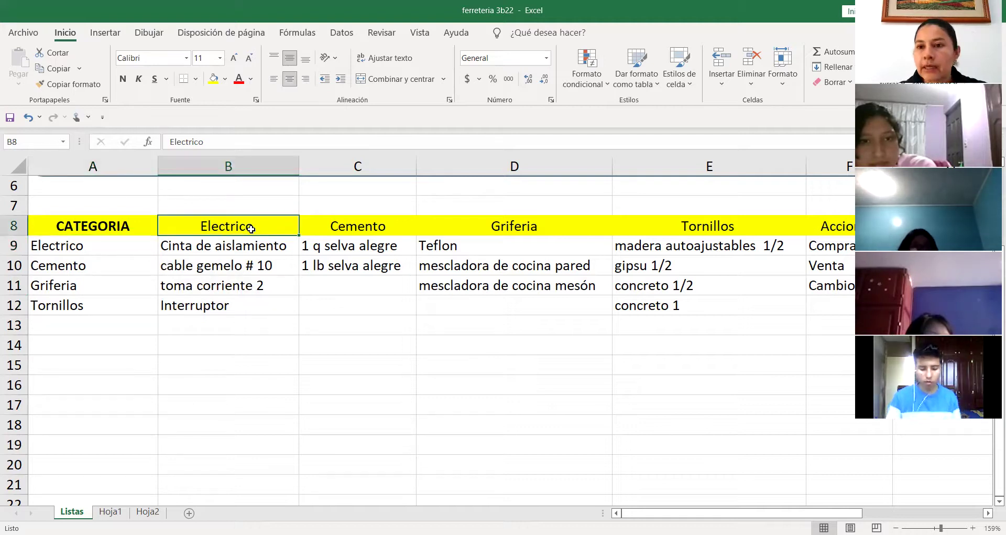
{"action": "left_click", "coordinate": [118, 250]}
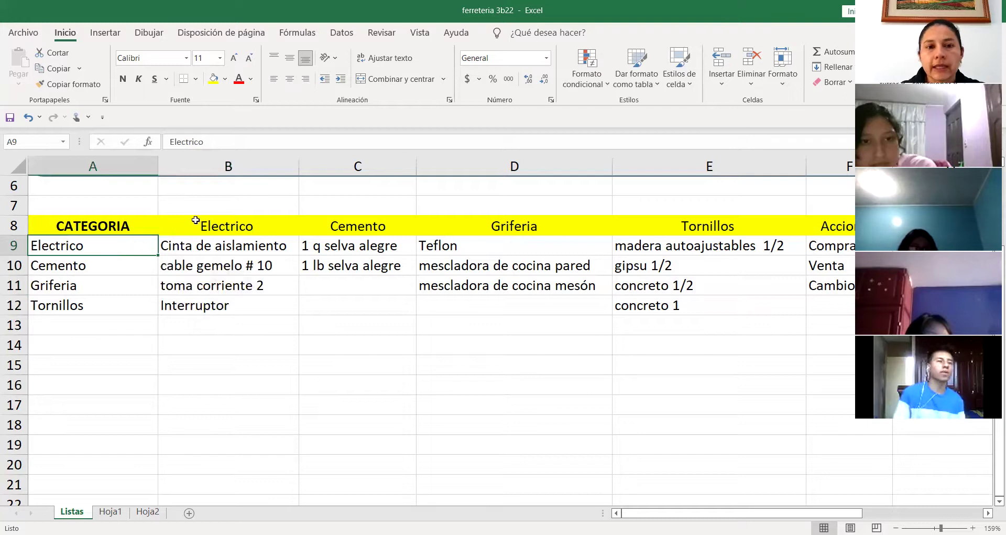
{"action": "left_click", "coordinate": [240, 223]}
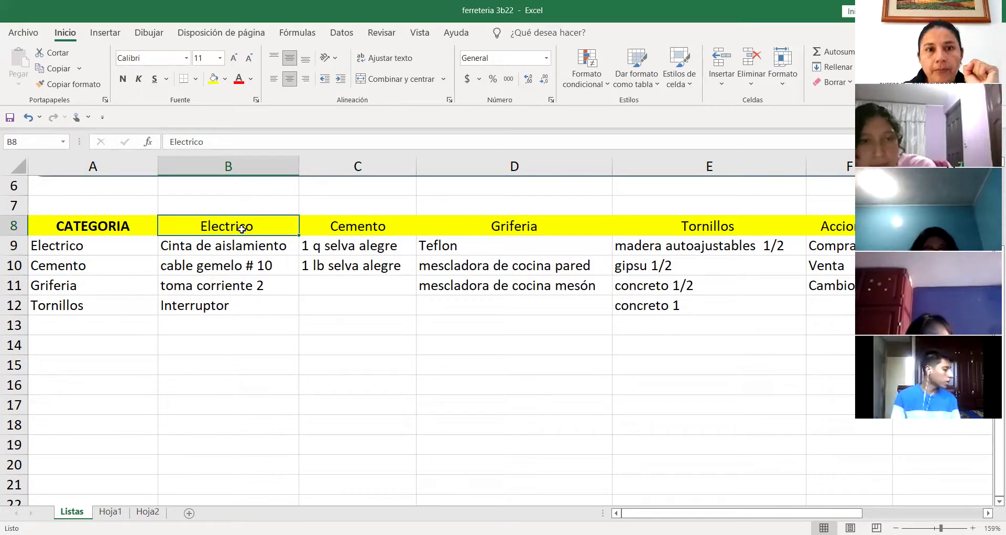
{"action": "left_click", "coordinate": [78, 246]}
Examine the product lists under the Electrico, Cemento, Griferia and Tornillos headers.
{"action": "left_click_drag", "start_coordinate": [90, 264], "coordinate": [118, 288]}
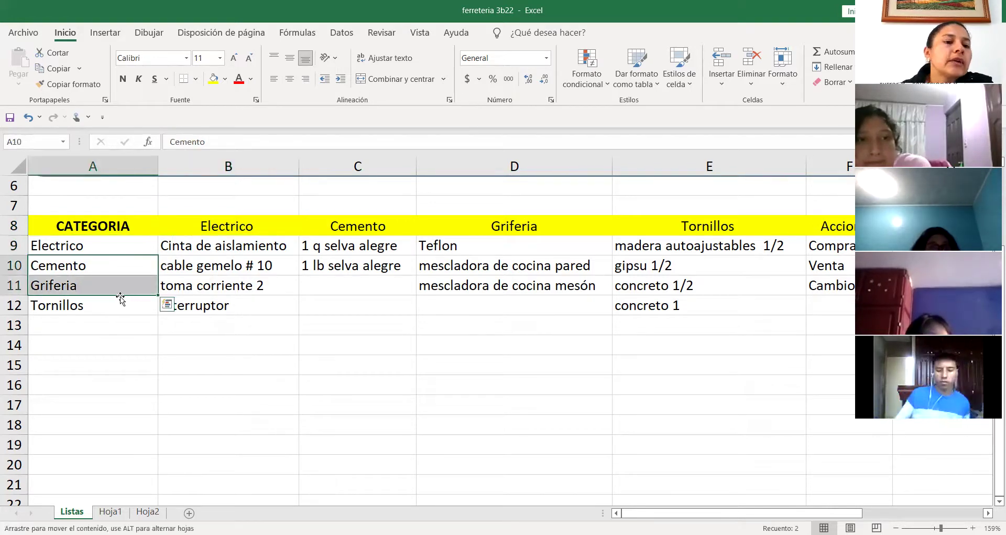
{"action": "left_click", "coordinate": [220, 231]}
{"action": "left_click_drag", "start_coordinate": [253, 248], "coordinate": [254, 300]}
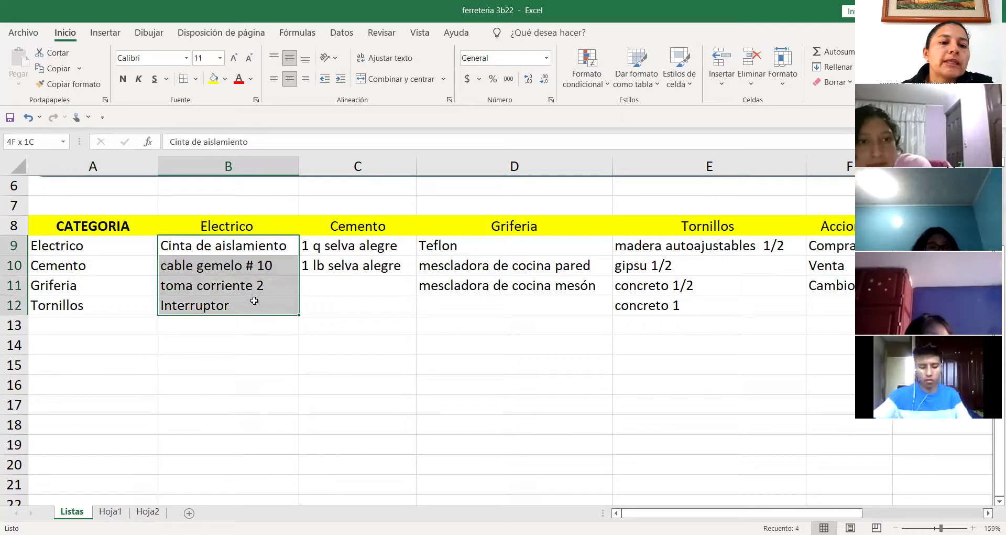
{"action": "left_click_drag", "start_coordinate": [358, 246], "coordinate": [358, 265]}
{"action": "left_click", "coordinate": [511, 246]}
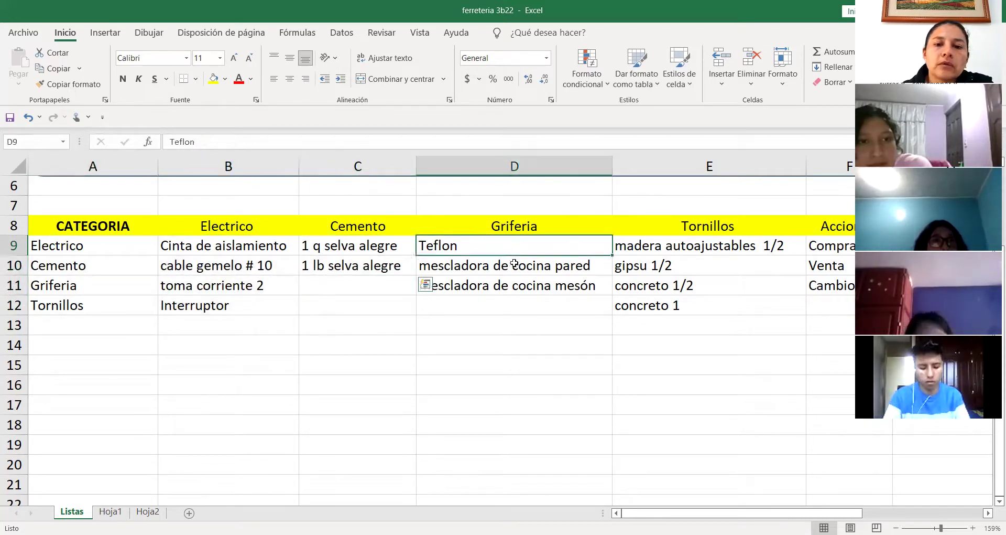
{"action": "left_click_drag", "start_coordinate": [515, 263], "coordinate": [514, 286]}
{"action": "left_click_drag", "start_coordinate": [681, 245], "coordinate": [700, 285]}
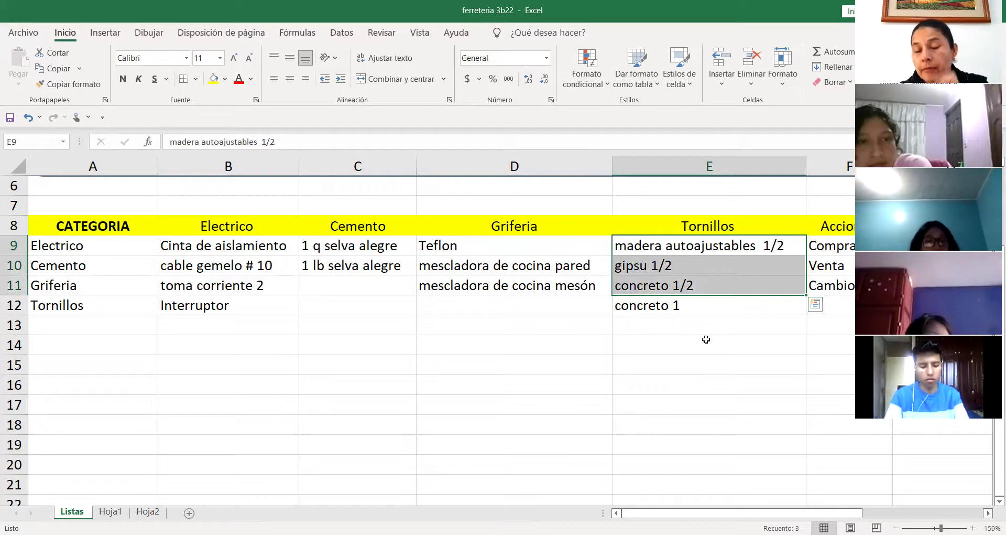
{"action": "left_click", "coordinate": [607, 370]}
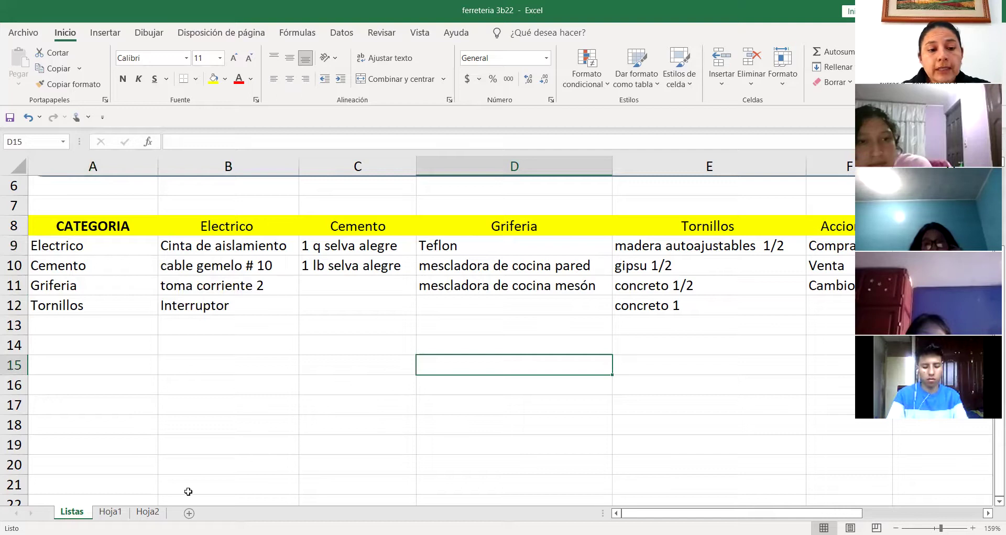
Compare the entry table on Hoja2 with the source lists on the Listas sheet.
{"action": "left_click", "coordinate": [147, 511]}
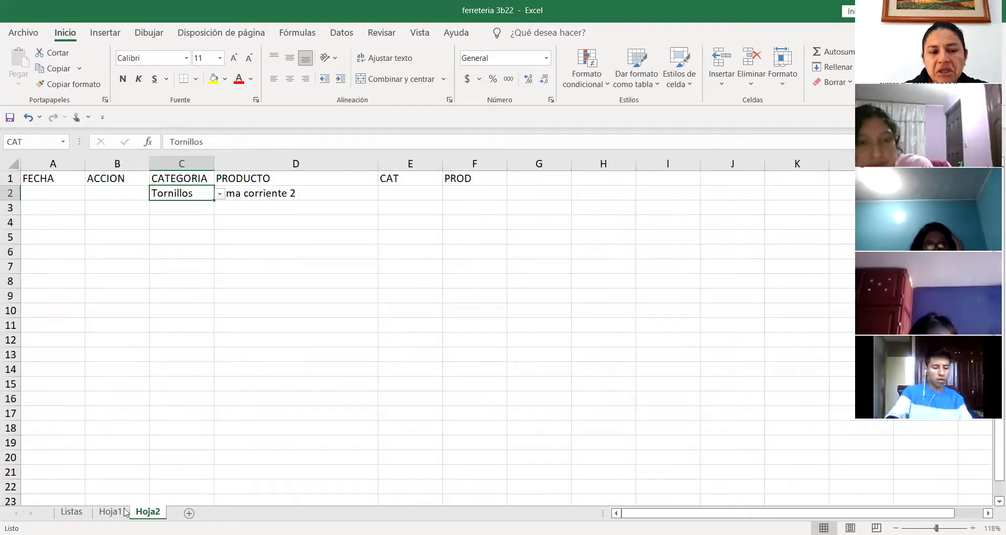
{"action": "left_click", "coordinate": [71, 511]}
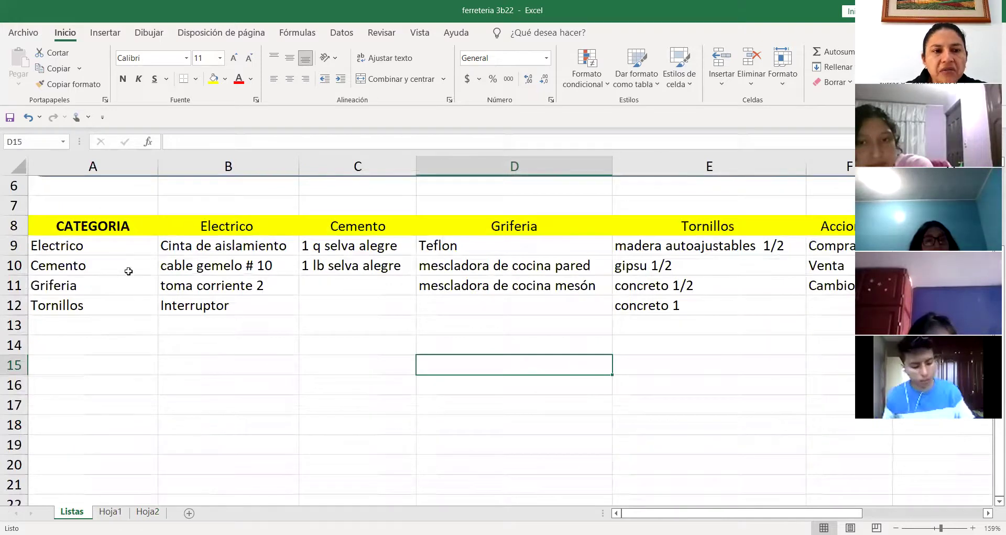
{"action": "left_click", "coordinate": [148, 511]}
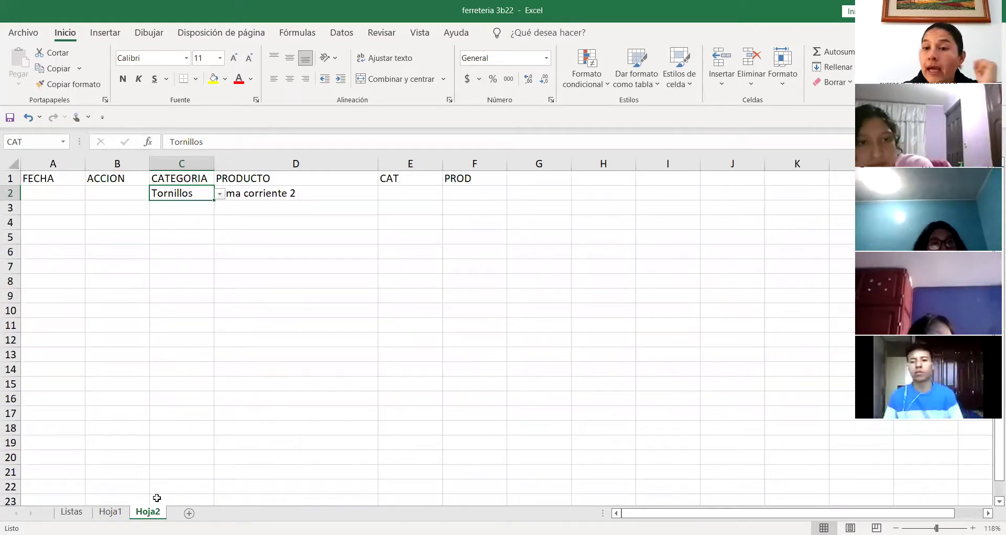
{"action": "left_click", "coordinate": [72, 511]}
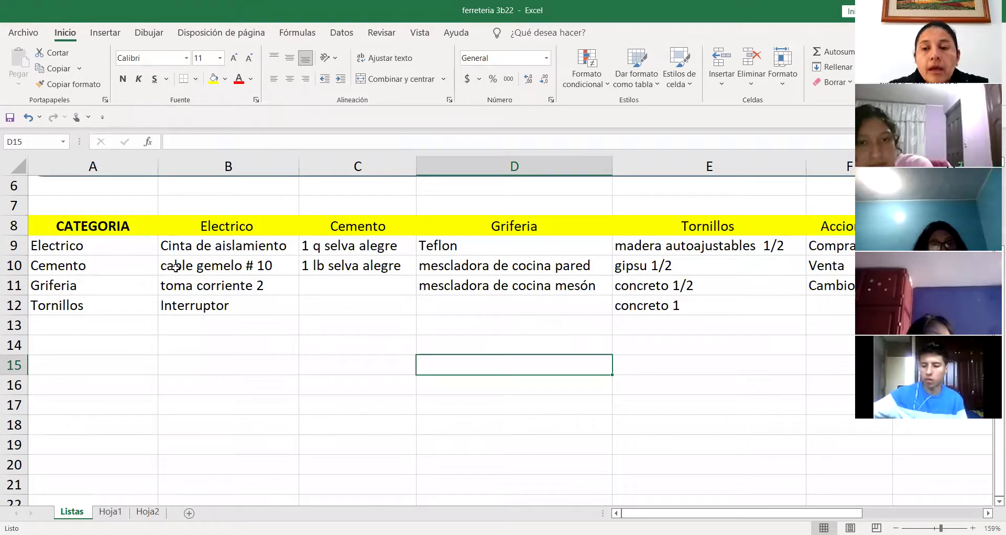
{"action": "left_click", "coordinate": [115, 383]}
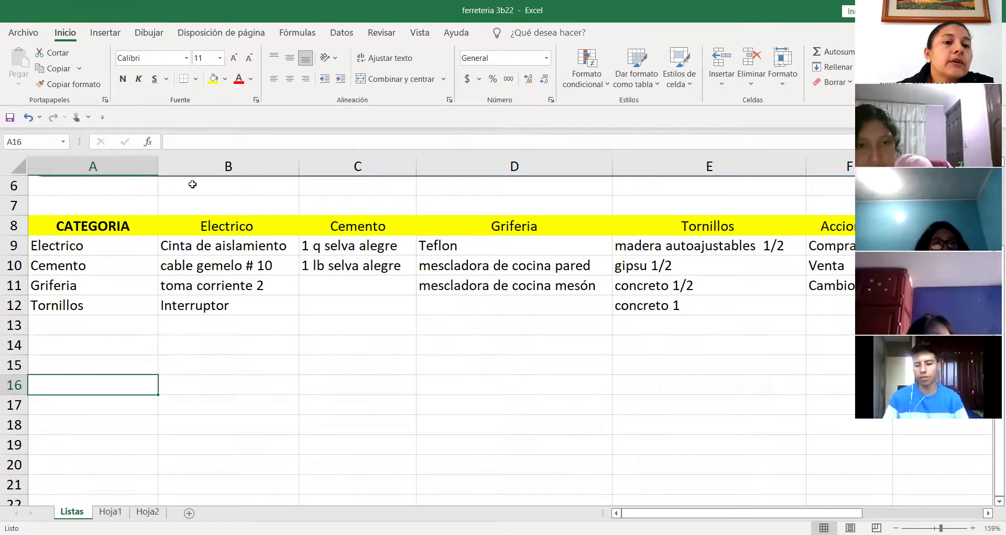
{"action": "left_click", "coordinate": [193, 184]}
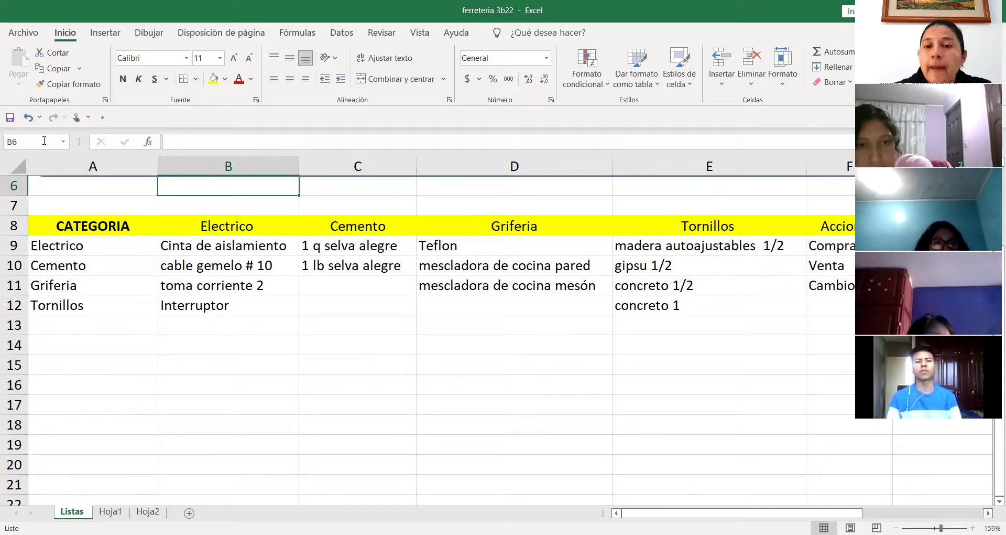
{"action": "left_click", "coordinate": [375, 349]}
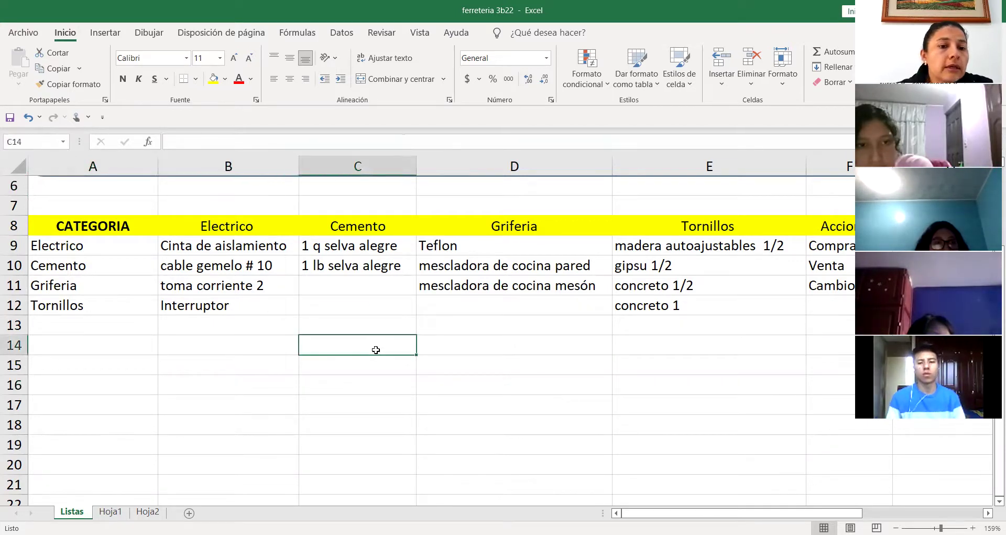
Review the category entries from Electrico to Tornillos and check the range name assigned to A9:A12.
{"action": "left_click_drag", "start_coordinate": [108, 385], "coordinate": [106, 474]}
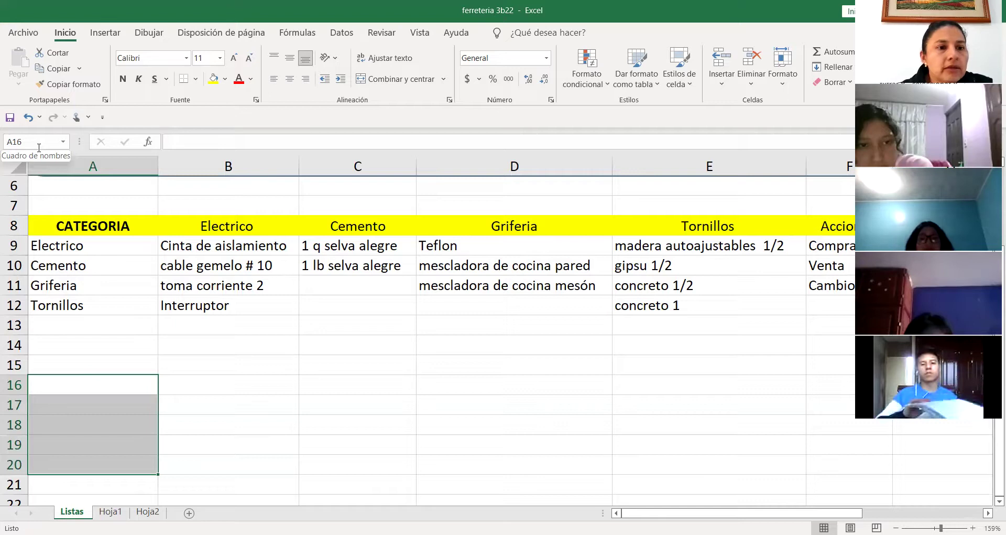
{"action": "left_click", "coordinate": [135, 250]}
{"action": "left_click", "coordinate": [131, 267]}
{"action": "left_click", "coordinate": [125, 287]}
{"action": "left_click", "coordinate": [123, 311]}
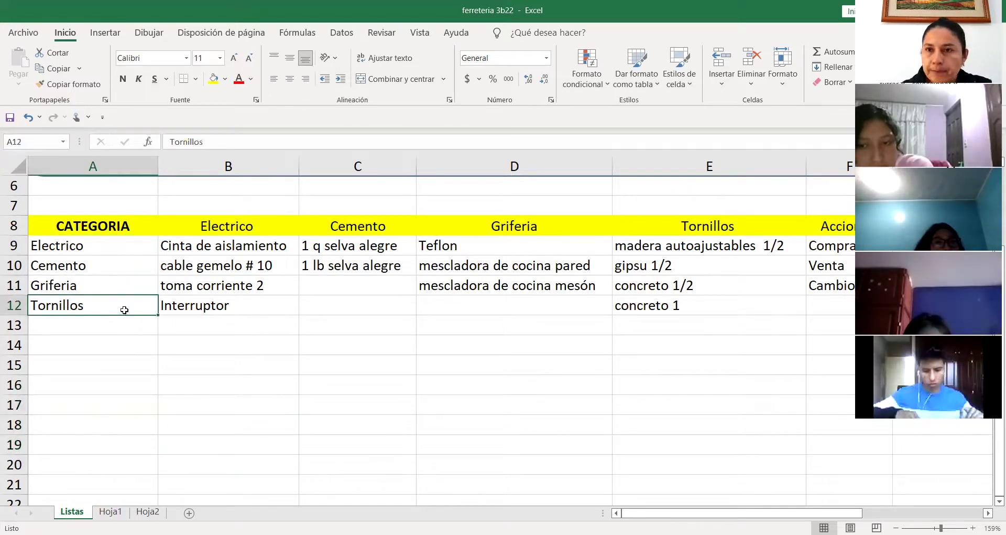
{"action": "left_click", "coordinate": [101, 246]}
{"action": "left_click", "coordinate": [102, 265]}
{"action": "left_click", "coordinate": [106, 286]}
{"action": "left_click", "coordinate": [109, 305]}
{"action": "left_click_drag", "start_coordinate": [110, 245], "coordinate": [112, 298]}
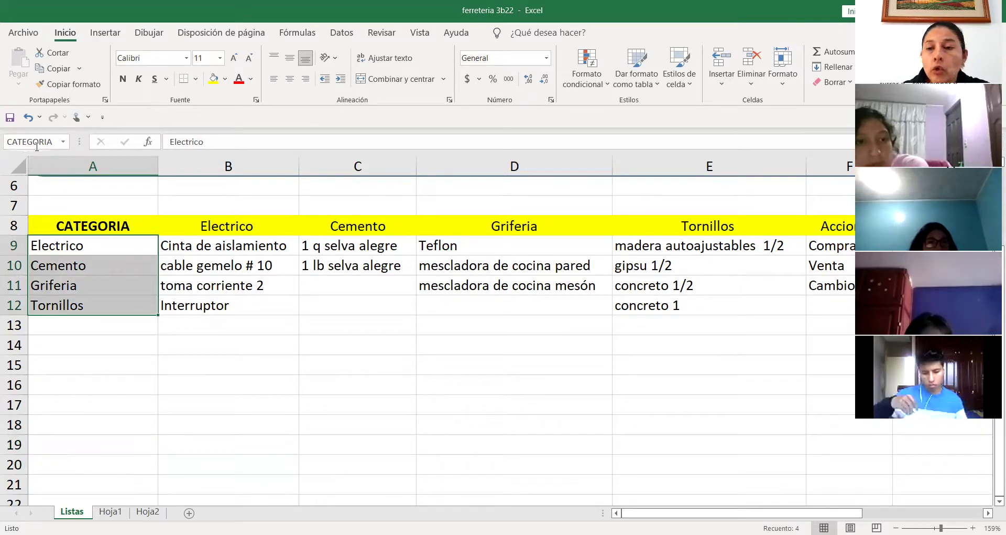
Check the range names assigned to the product lists under the Electrico, Cemento, Griferia and Tornillos headers.
{"action": "left_click", "coordinate": [260, 328]}
{"action": "left_click_drag", "start_coordinate": [271, 242], "coordinate": [254, 301]}
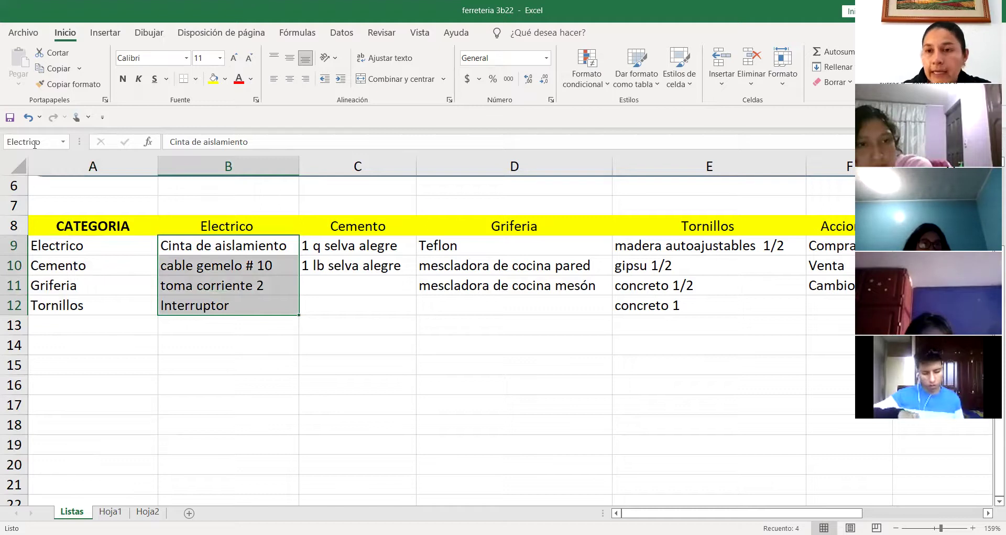
{"action": "left_click_drag", "start_coordinate": [341, 245], "coordinate": [356, 286]}
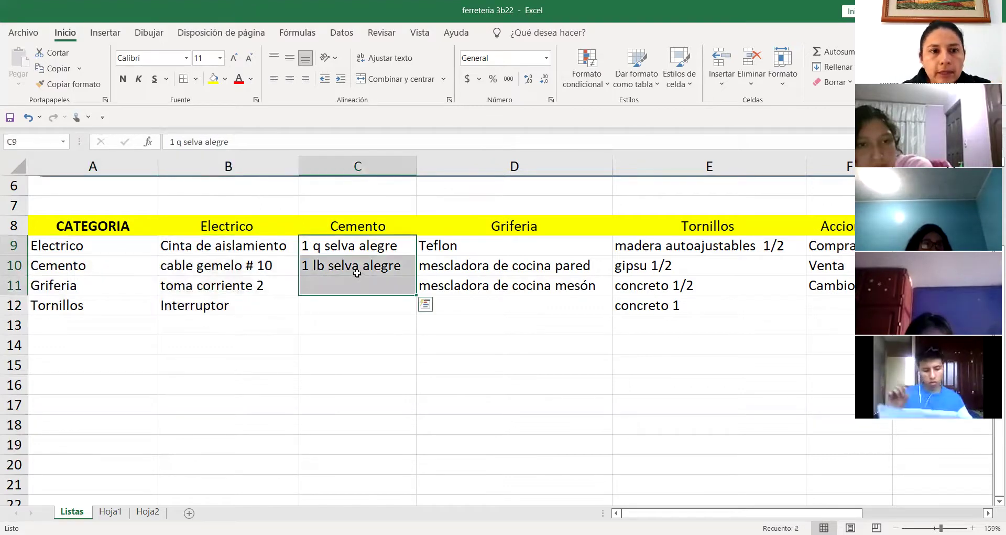
{"action": "left_click", "coordinate": [354, 354]}
{"action": "left_click_drag", "start_coordinate": [349, 244], "coordinate": [341, 267]}
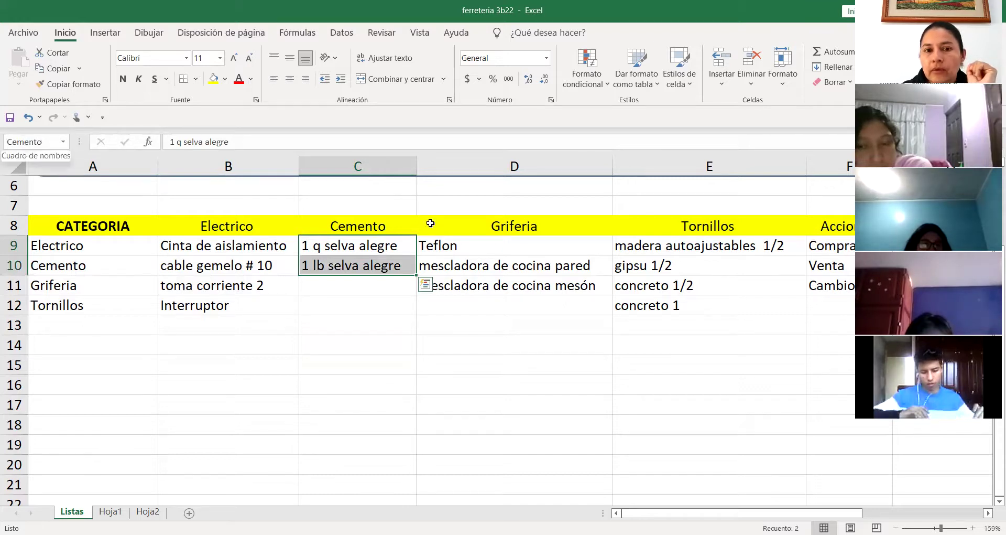
{"action": "left_click_drag", "start_coordinate": [423, 249], "coordinate": [482, 284]}
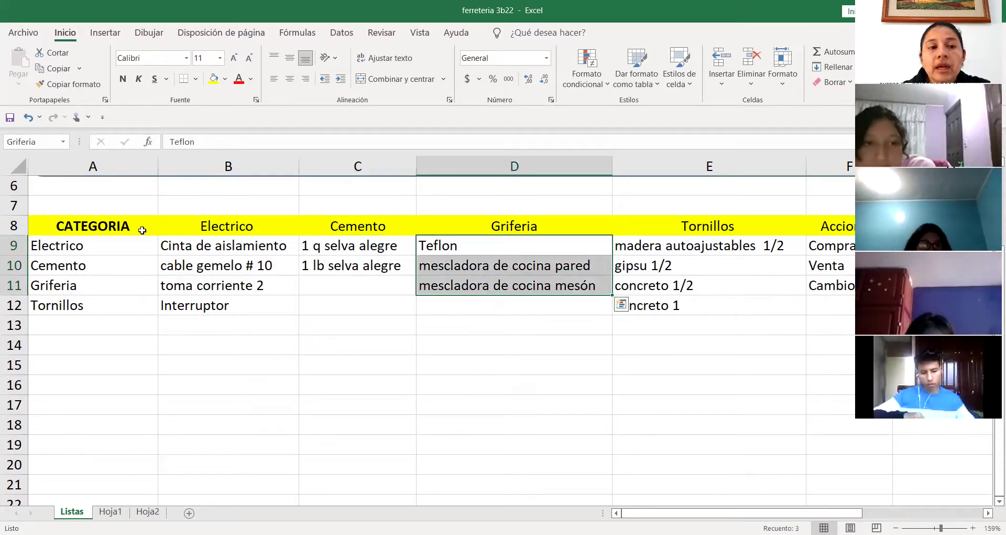
{"action": "left_click_drag", "start_coordinate": [744, 245], "coordinate": [750, 297]}
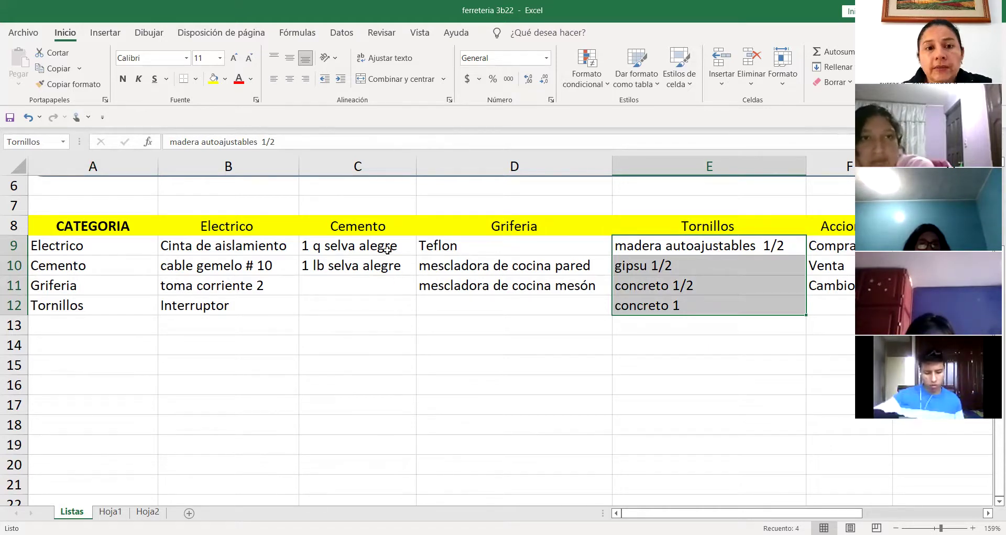
{"action": "left_click_drag", "start_coordinate": [388, 249], "coordinate": [381, 364]}
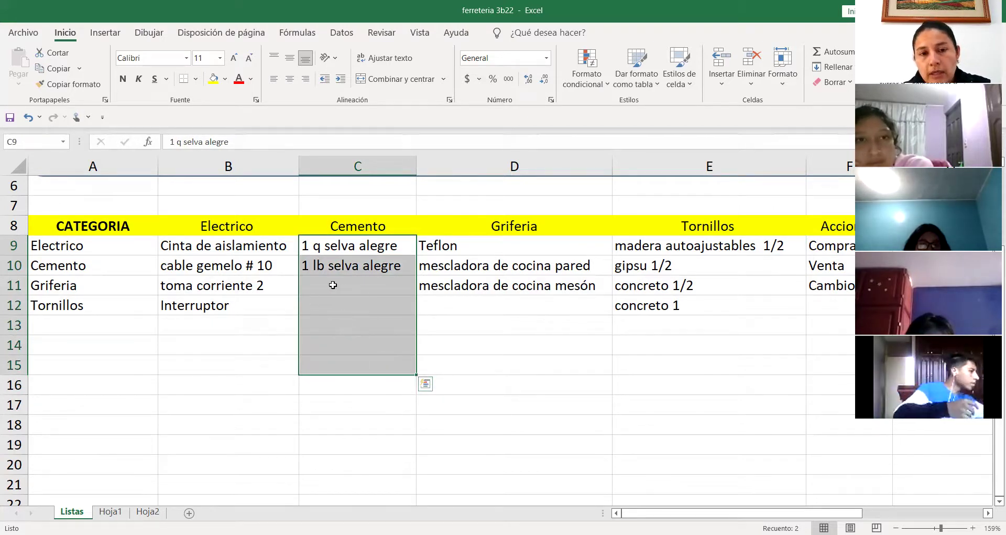
{"action": "left_click_drag", "start_coordinate": [705, 279], "coordinate": [703, 303]}
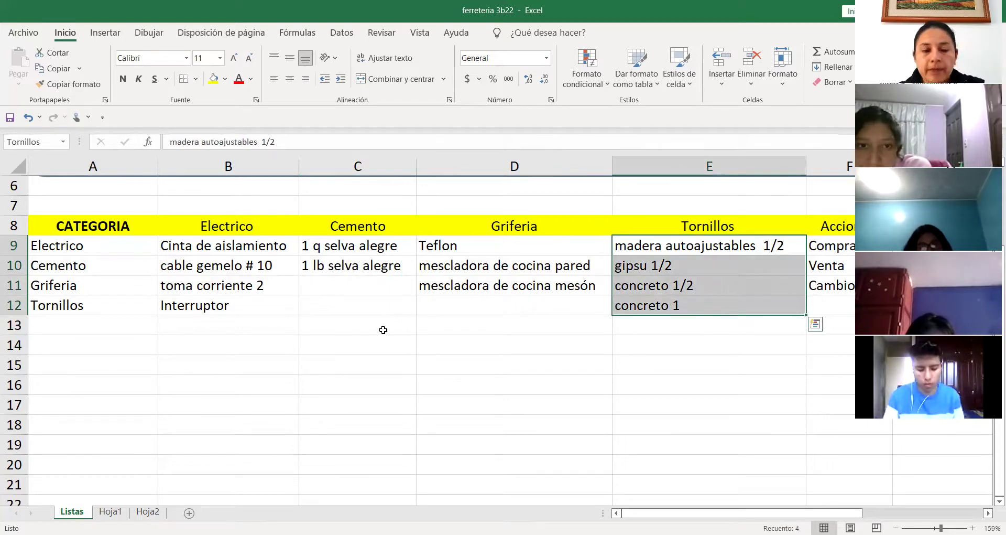
View the category options offered in the drop-down list of cell C2 on the Hoja2 sheet.
{"action": "left_click", "coordinate": [147, 511]}
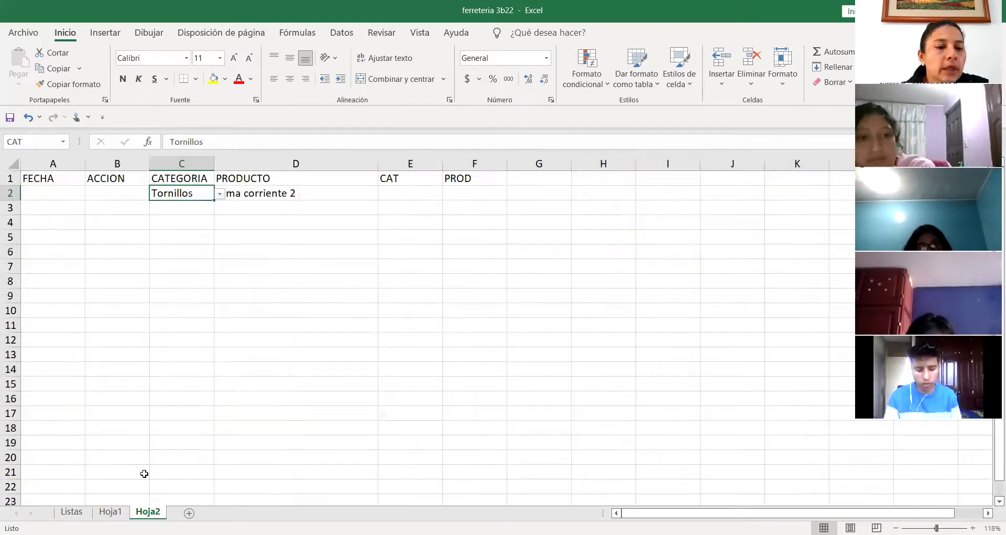
{"action": "left_click", "coordinate": [371, 307]}
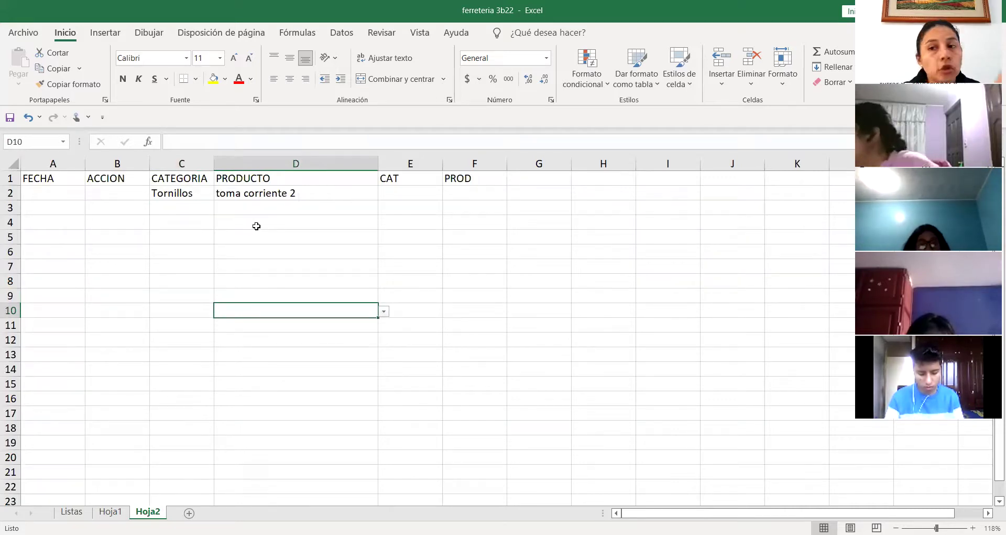
{"action": "left_click", "coordinate": [205, 192]}
{"action": "left_click", "coordinate": [219, 193]}
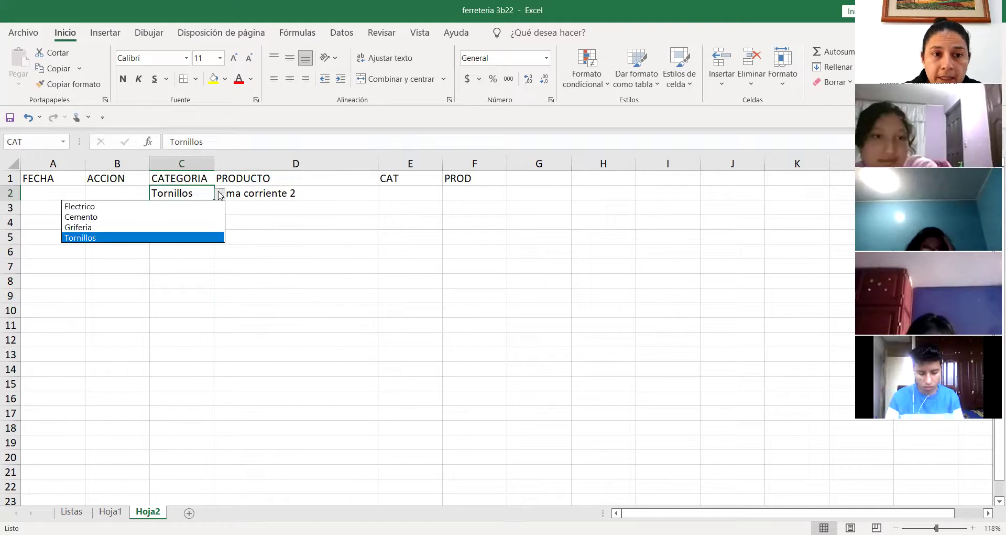
{"action": "left_click", "coordinate": [292, 260]}
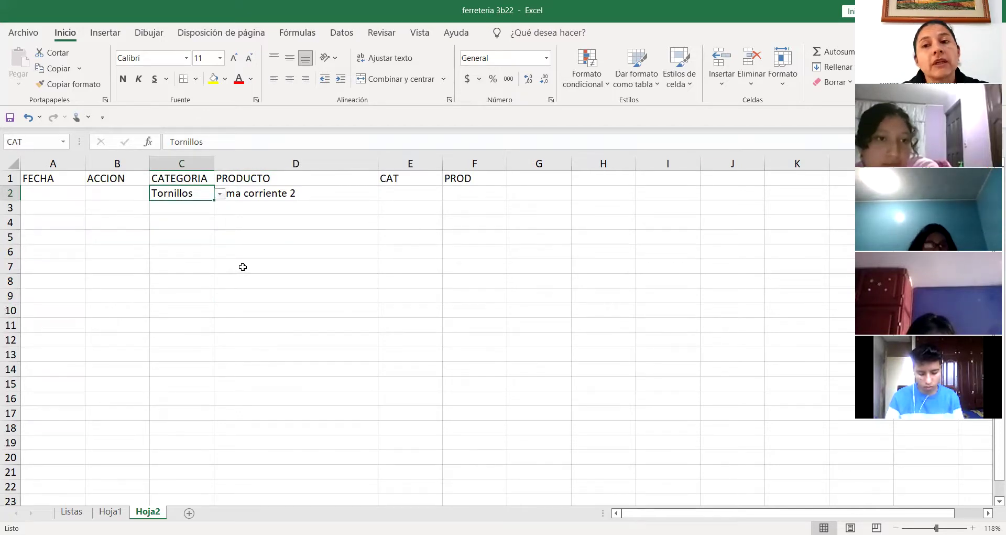
{"action": "left_click", "coordinate": [111, 257]}
{"action": "left_click", "coordinate": [362, 319]}
{"action": "left_click", "coordinate": [697, 292]}
{"action": "left_click", "coordinate": [728, 258]}
{"action": "left_click", "coordinate": [474, 372]}
{"action": "left_click", "coordinate": [315, 372]}
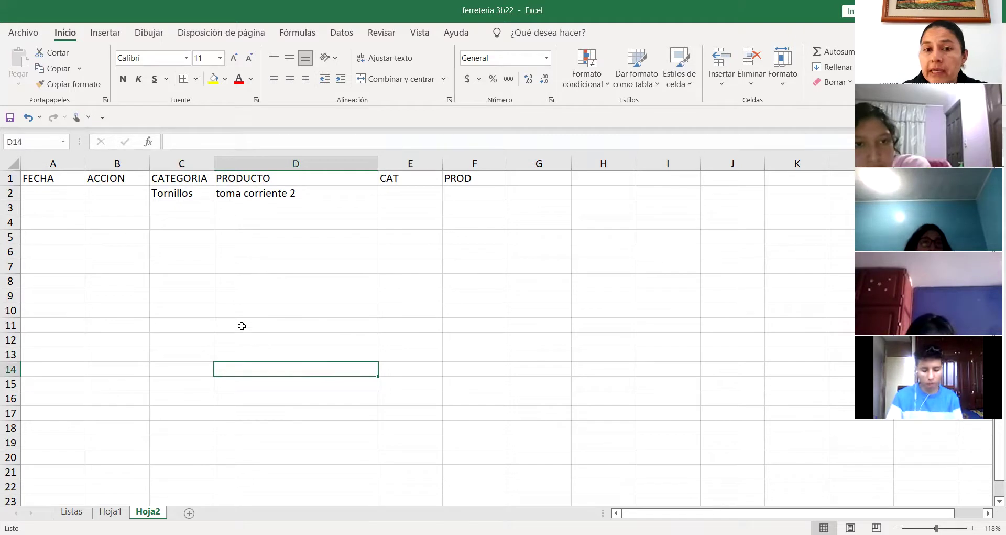
Compare the cell names of the category cell C2 and the product cell D2.
{"action": "left_click", "coordinate": [191, 193]}
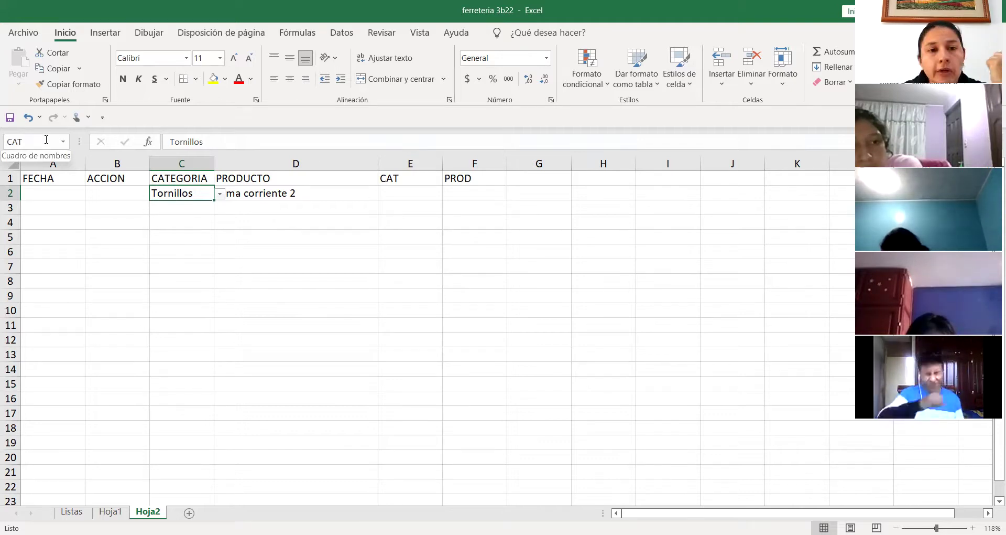
{"action": "left_click", "coordinate": [297, 194]}
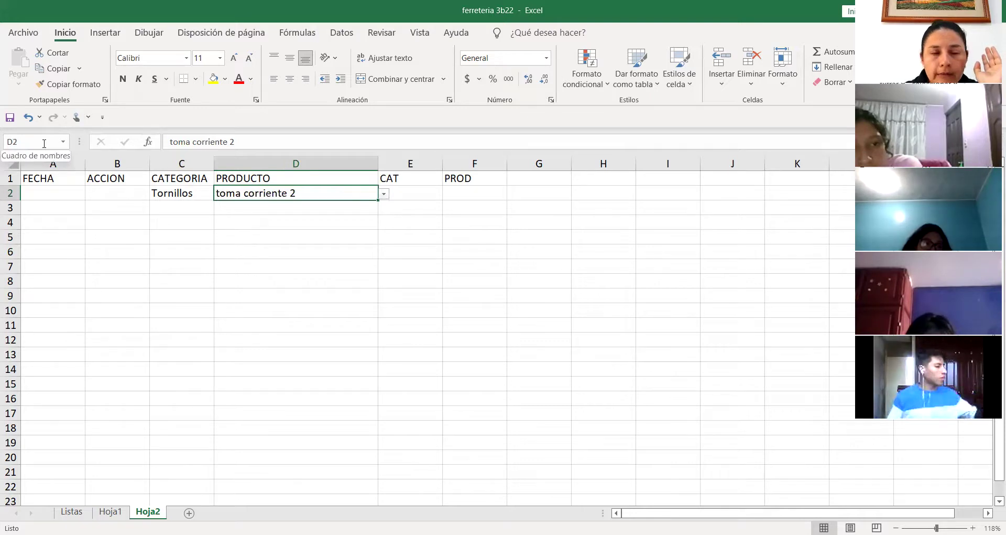
{"action": "left_click", "coordinate": [192, 198]}
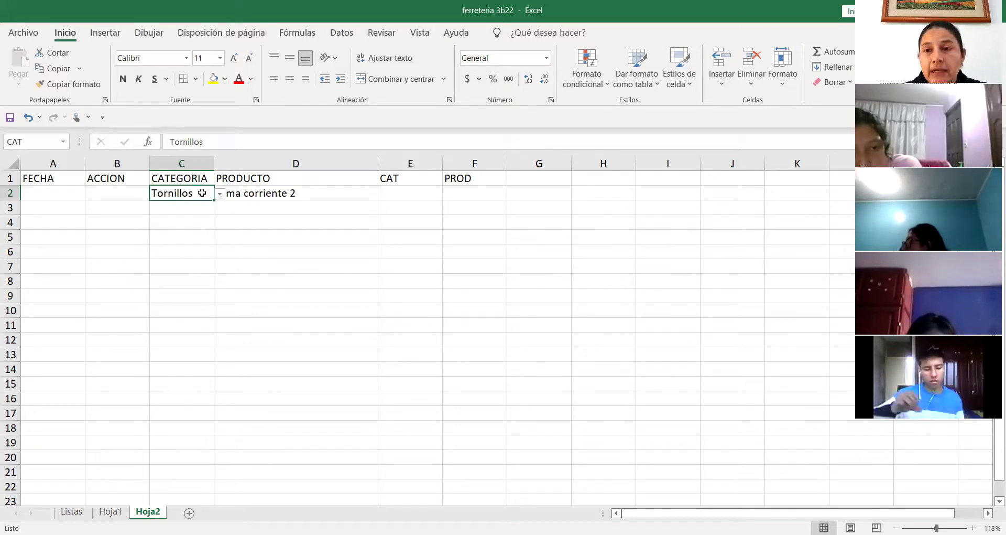
{"action": "left_click", "coordinate": [319, 194]}
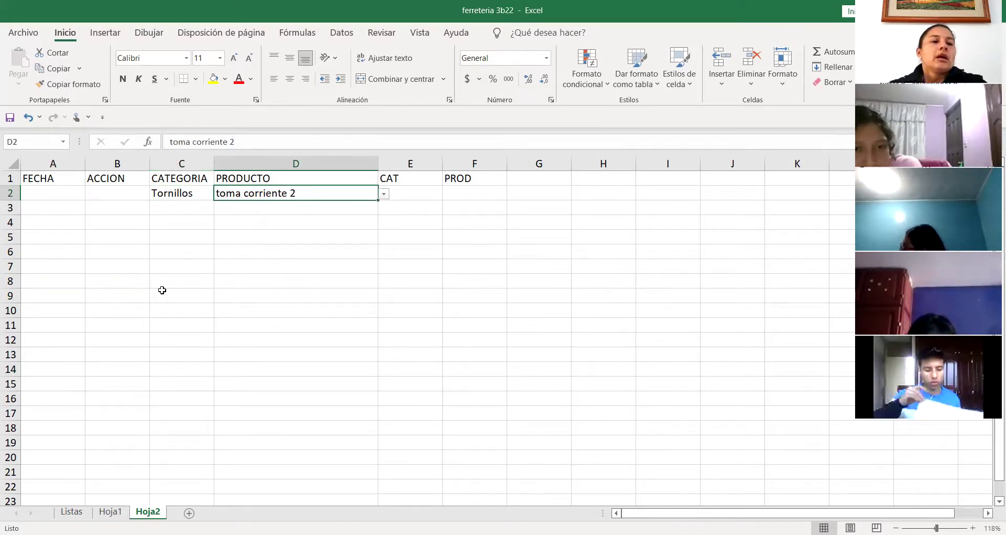
{"action": "left_click", "coordinate": [223, 300]}
Enter the date 16/12/2021 in A2 and choose Venta as the action in B2.
{"action": "left_click", "coordinate": [49, 194]}
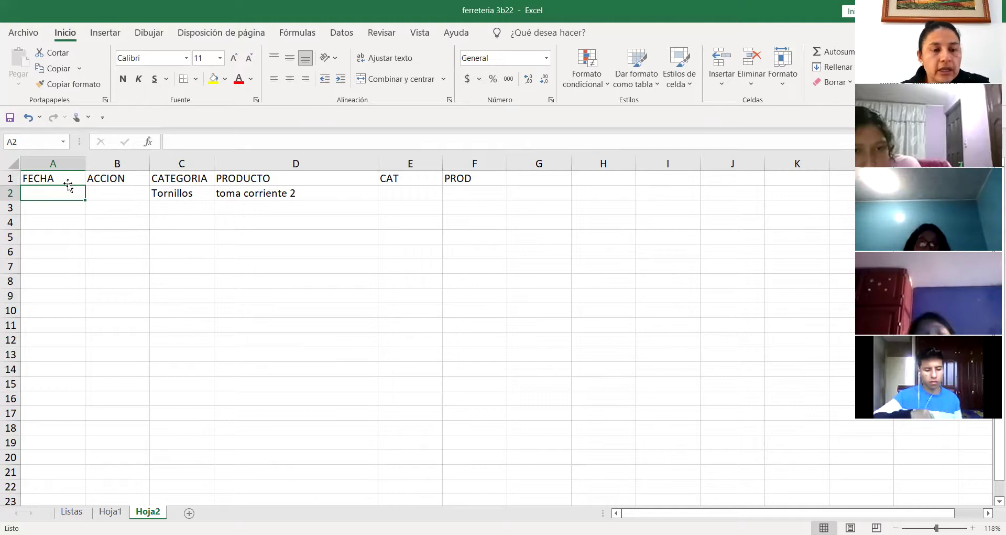
{"action": "type", "text": "16/"}
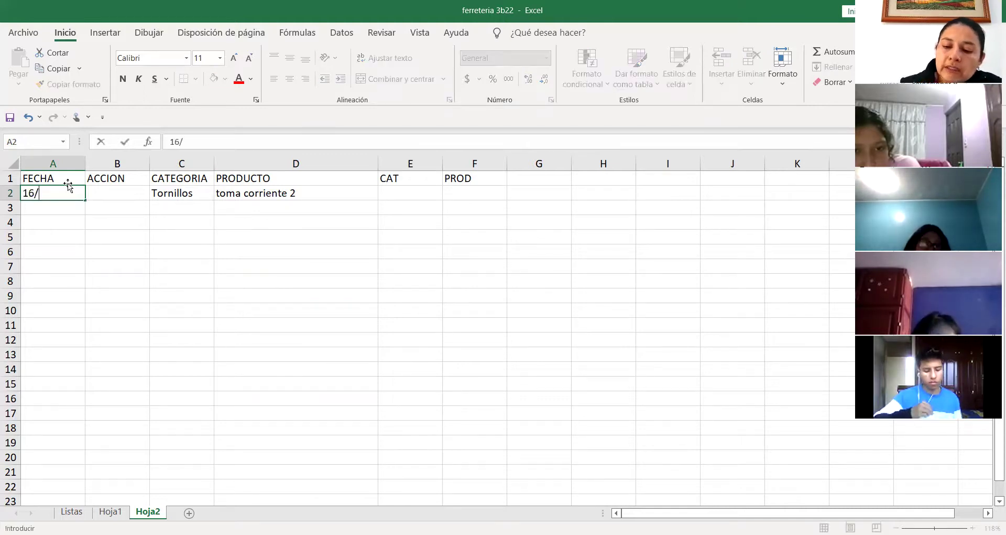
{"action": "type", "text": "12/2021"}
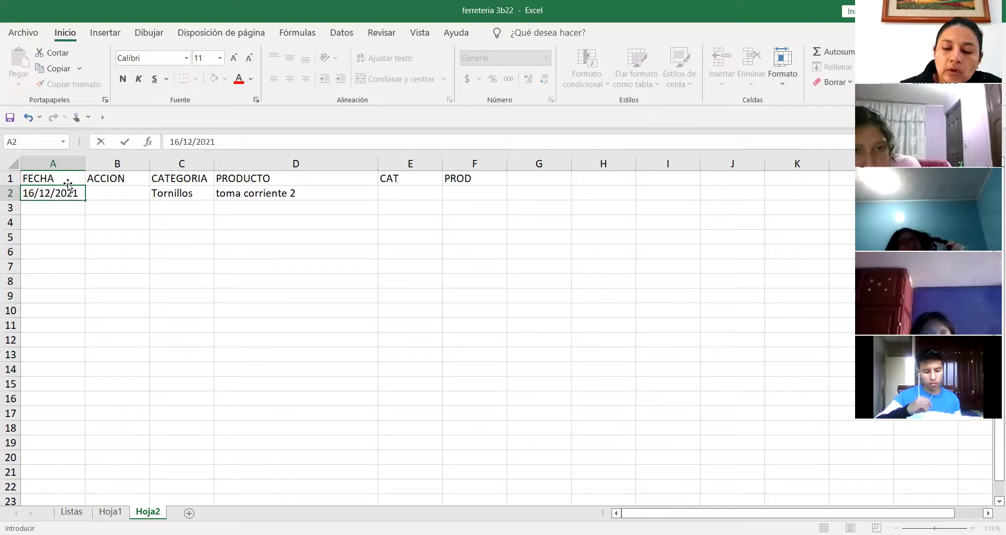
{"action": "key", "text": "Tab"}
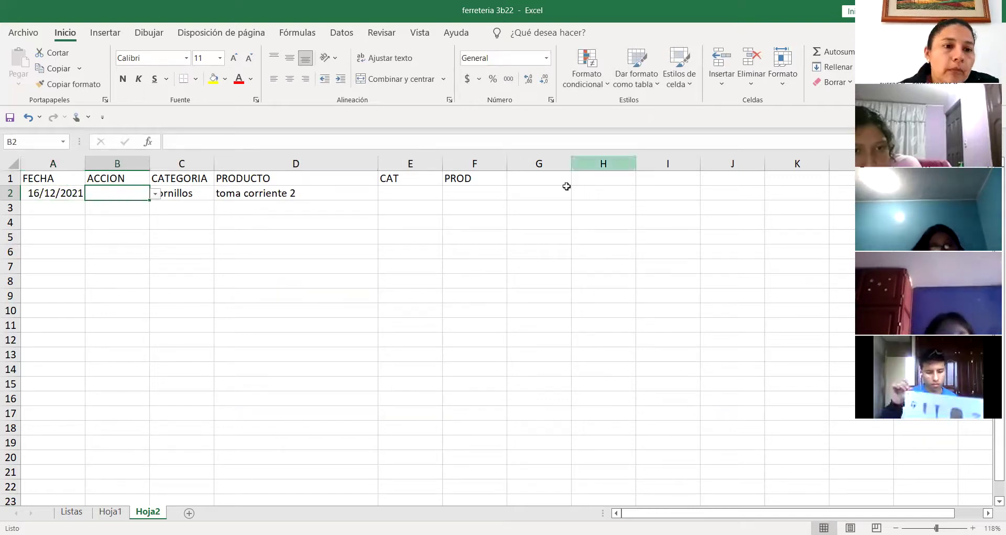
{"action": "left_click", "coordinate": [154, 194]}
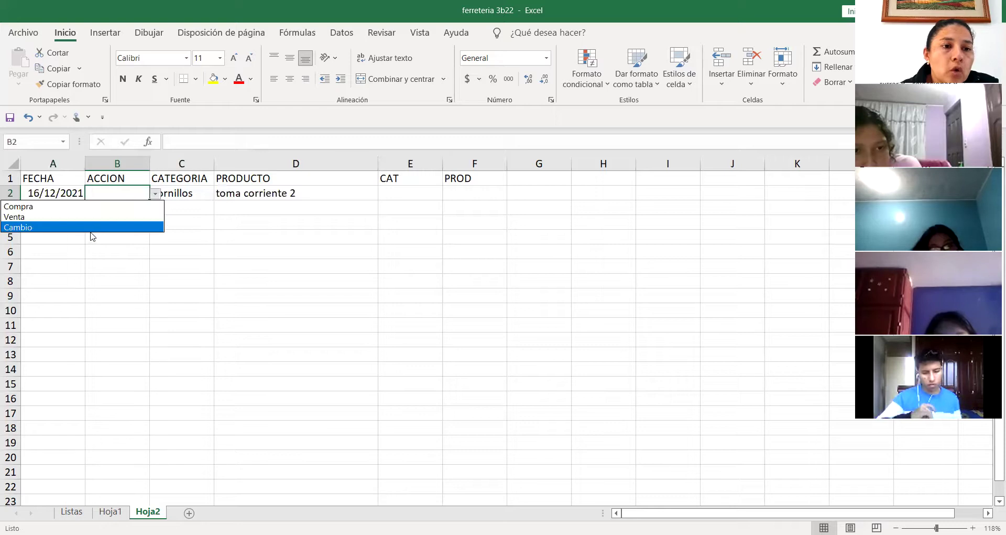
{"action": "left_click", "coordinate": [117, 217]}
Set the category in C2 to Cemento and the product in D2 to 1 q selva alegre.
{"action": "left_click", "coordinate": [188, 195]}
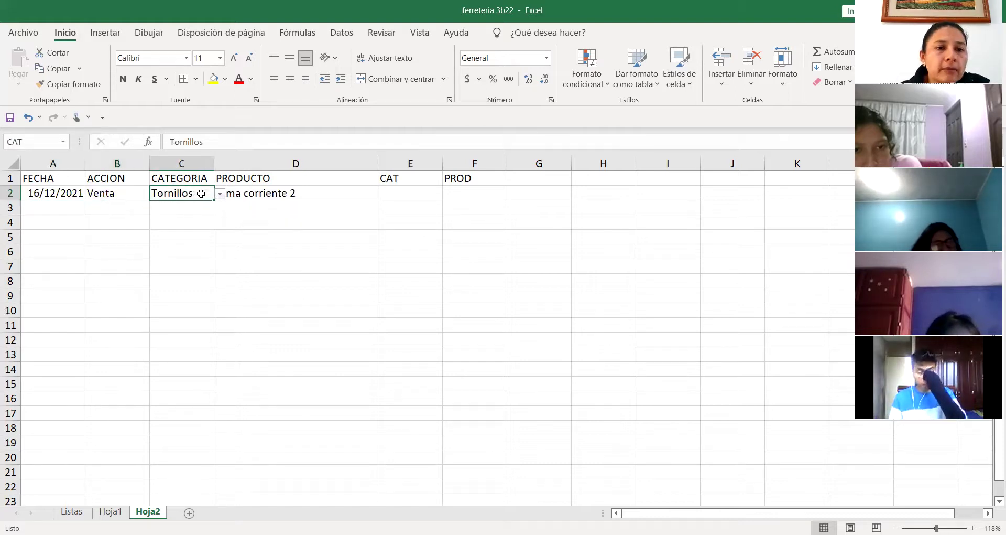
{"action": "left_click", "coordinate": [219, 194]}
{"action": "left_click", "coordinate": [158, 217]}
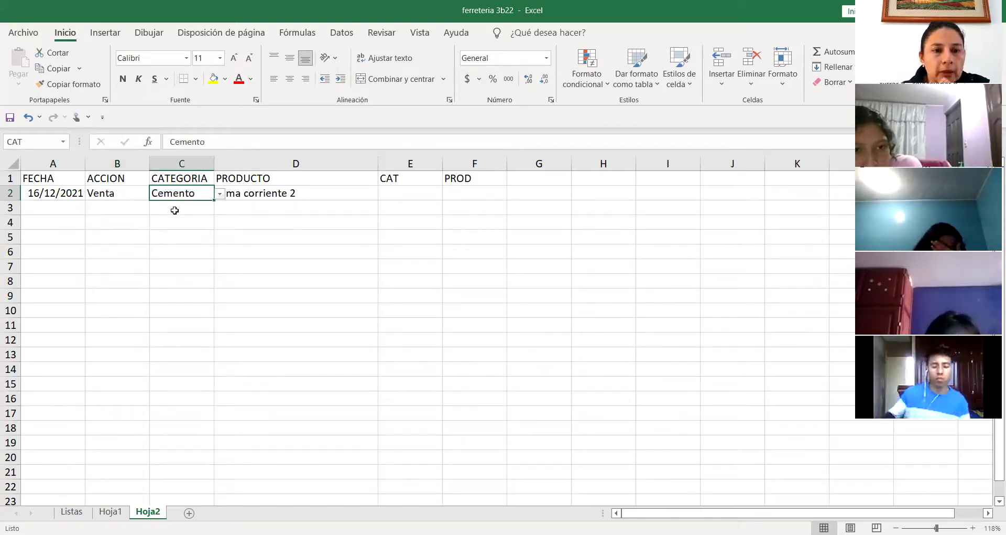
{"action": "left_click", "coordinate": [353, 190]}
{"action": "left_click", "coordinate": [383, 195]}
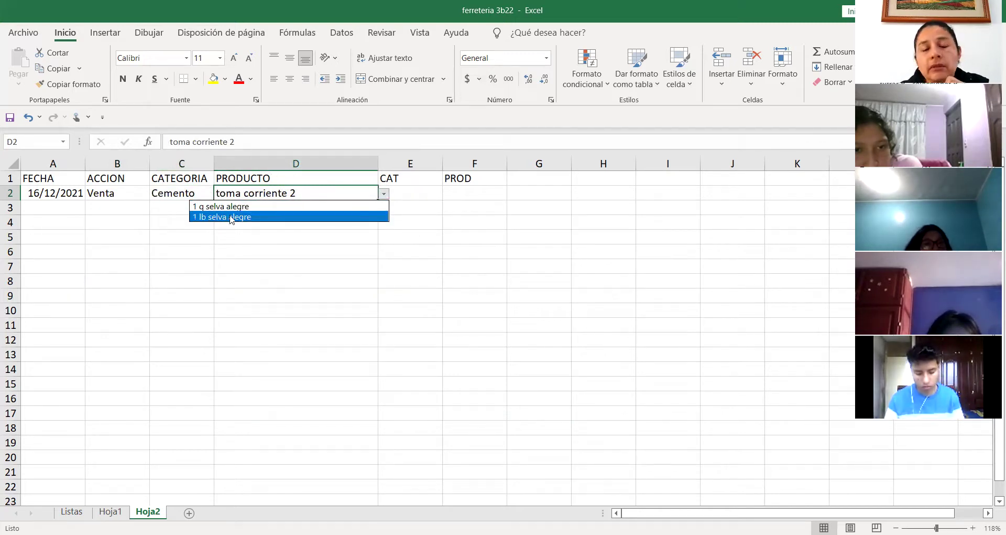
{"action": "left_click", "coordinate": [242, 206]}
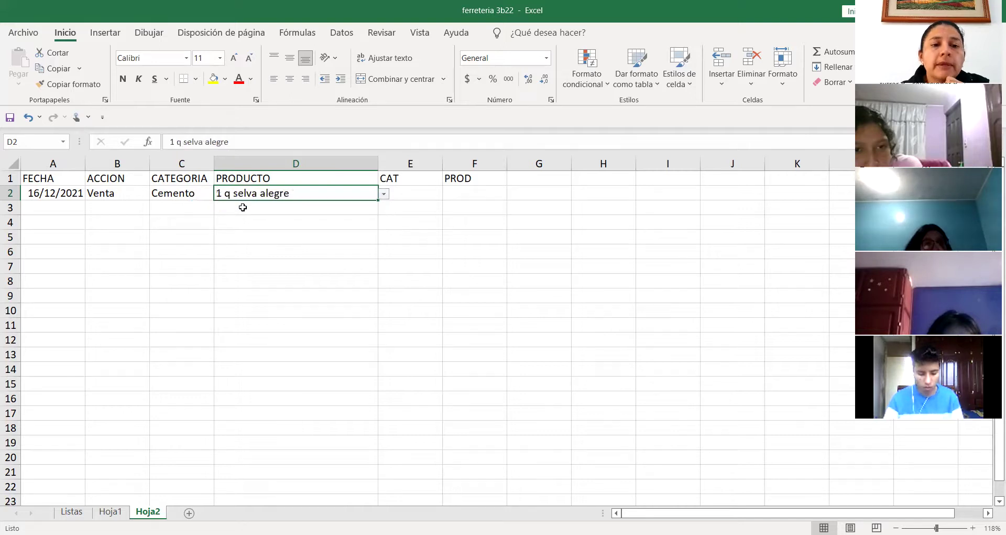
Examine the drop-down lists in the CAT and PROD cells E2 and F2 and highlight columns E and F.
{"action": "left_click", "coordinate": [419, 194]}
{"action": "left_click", "coordinate": [448, 195]}
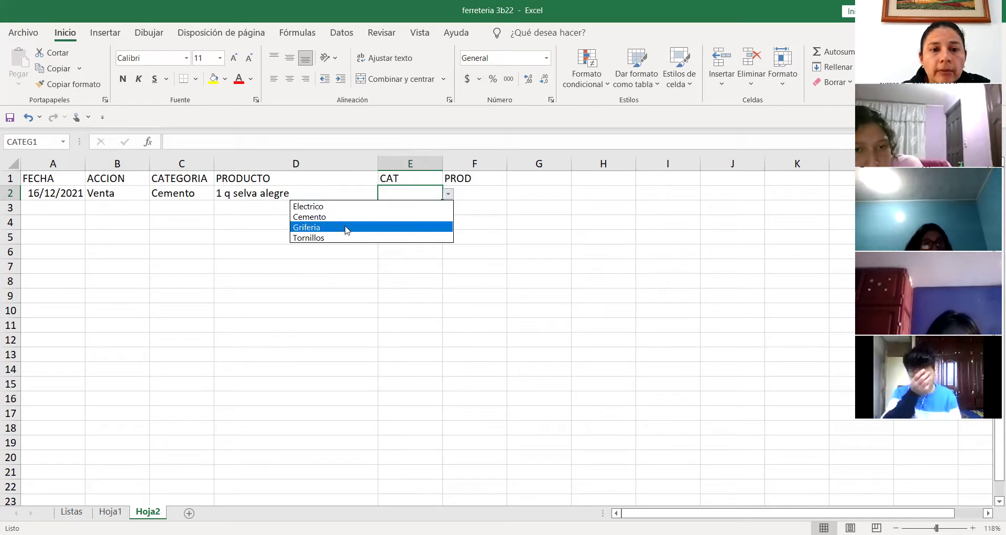
{"action": "left_click", "coordinate": [489, 192]}
{"action": "left_click", "coordinate": [506, 192]}
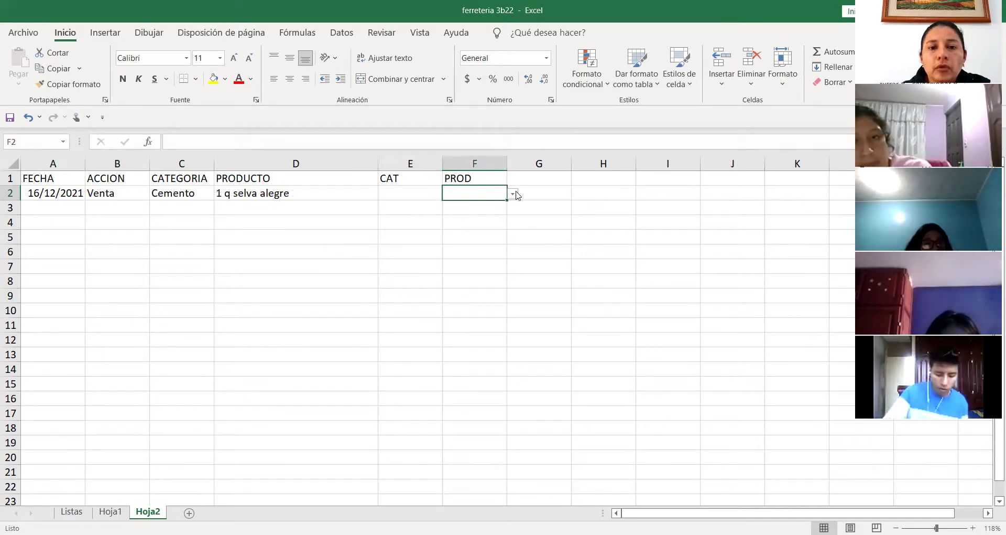
{"action": "left_click", "coordinate": [496, 222]}
{"action": "left_click", "coordinate": [401, 194]}
{"action": "left_click", "coordinate": [476, 193]}
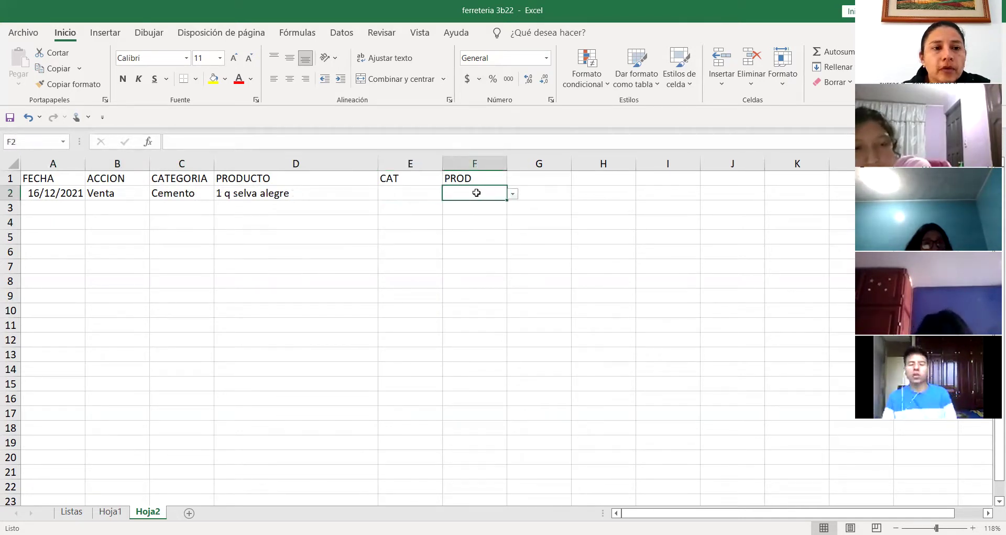
{"action": "left_click_drag", "start_coordinate": [418, 163], "coordinate": [483, 162]}
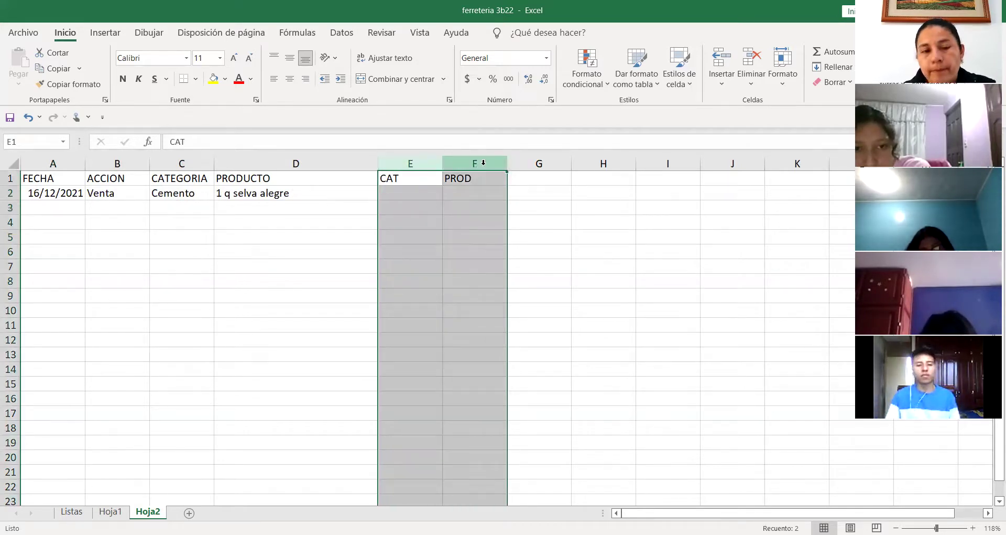
{"action": "left_click", "coordinate": [629, 250]}
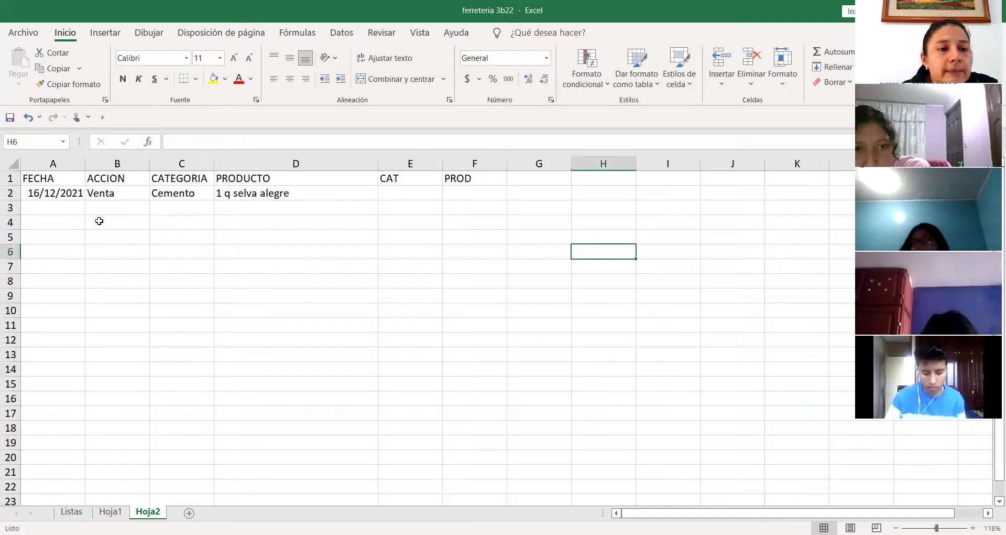
Highlight the empty FECHA cells A3:A18, then return to the Listas sheet.
{"action": "left_click_drag", "start_coordinate": [74, 209], "coordinate": [79, 431]}
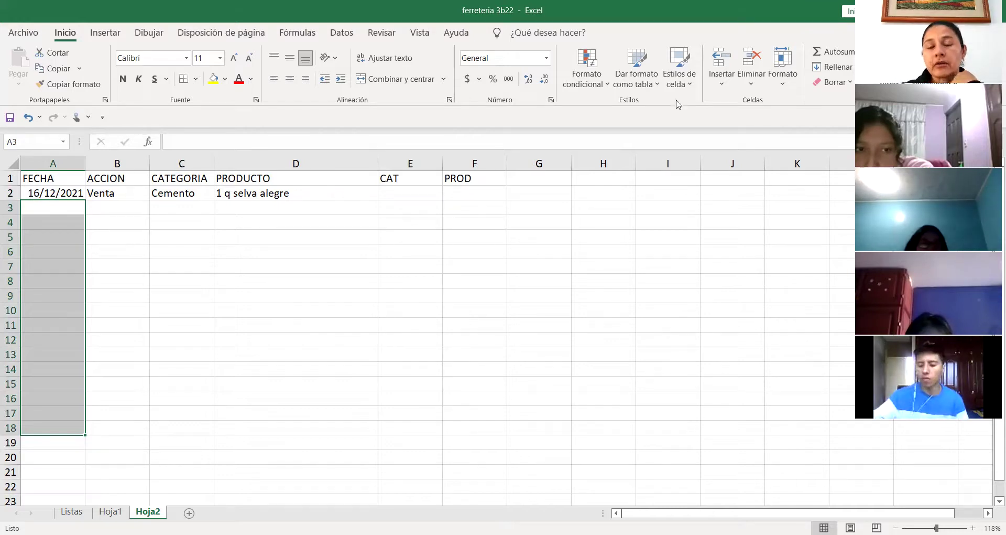
{"action": "left_click", "coordinate": [72, 511]}
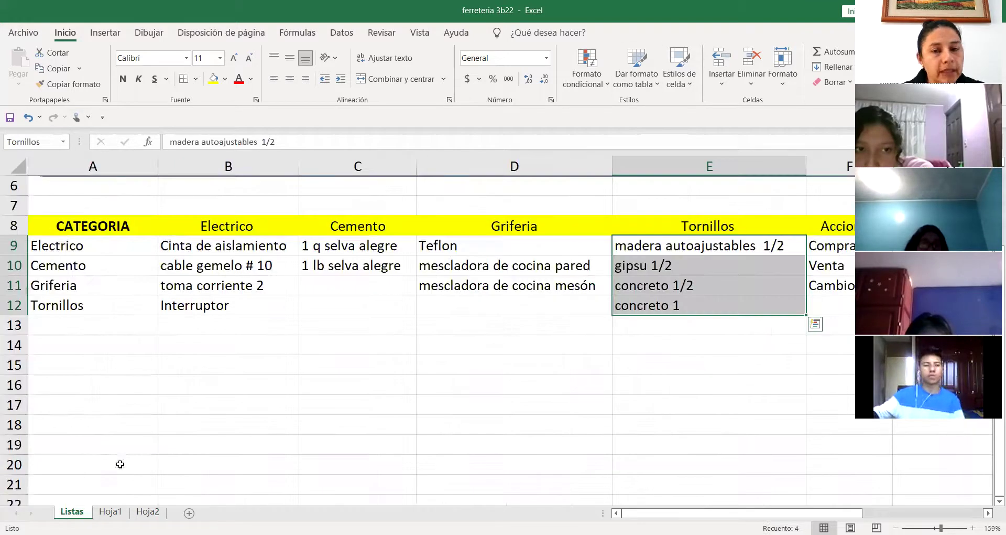
Review the category entries and the Electrico, Cemento and Griferia headers, then select the category list A9:A12 to check its range name.
{"action": "left_click", "coordinate": [124, 251]}
{"action": "left_click", "coordinate": [127, 267]}
{"action": "left_click", "coordinate": [262, 225]}
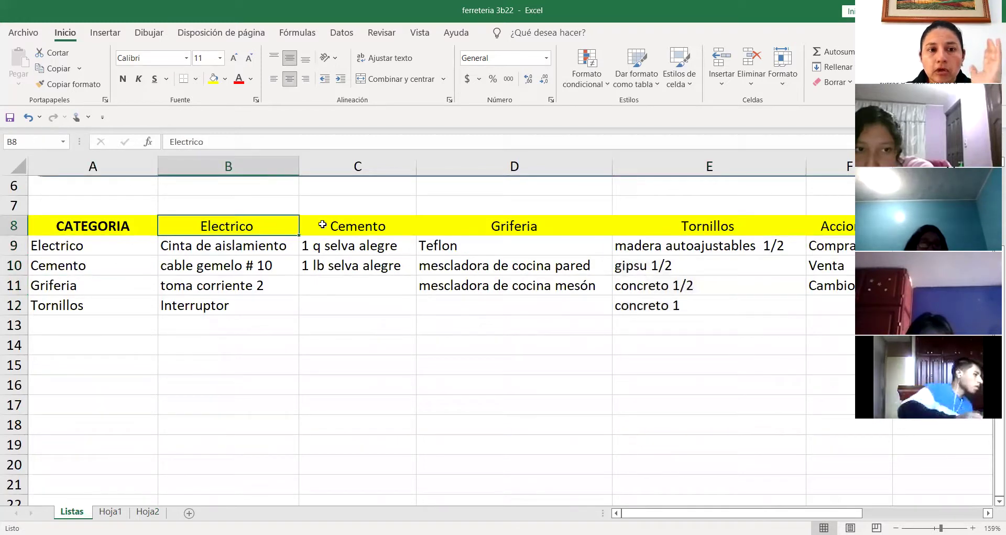
{"action": "left_click", "coordinate": [393, 226]}
{"action": "left_click", "coordinate": [542, 226]}
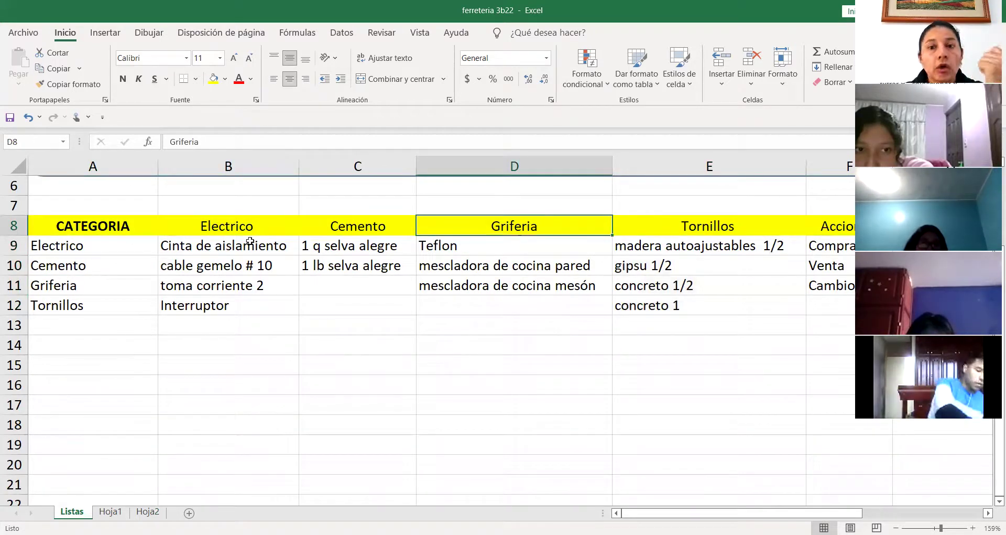
{"action": "left_click_drag", "start_coordinate": [127, 249], "coordinate": [123, 296]}
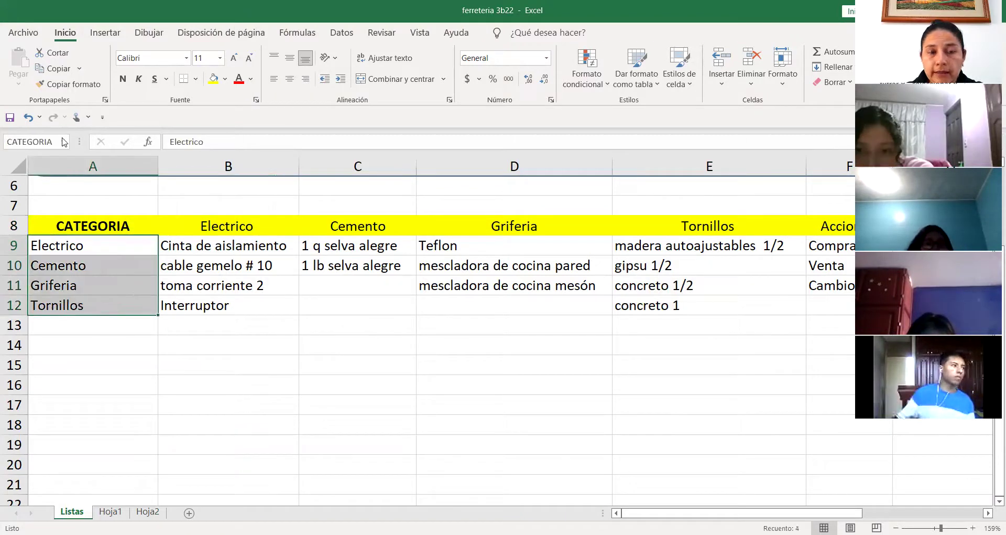
Switch to Hoja2 and inspect the action, category and product cells B2, C2 and D2 of the filled entry row.
{"action": "left_click", "coordinate": [148, 511]}
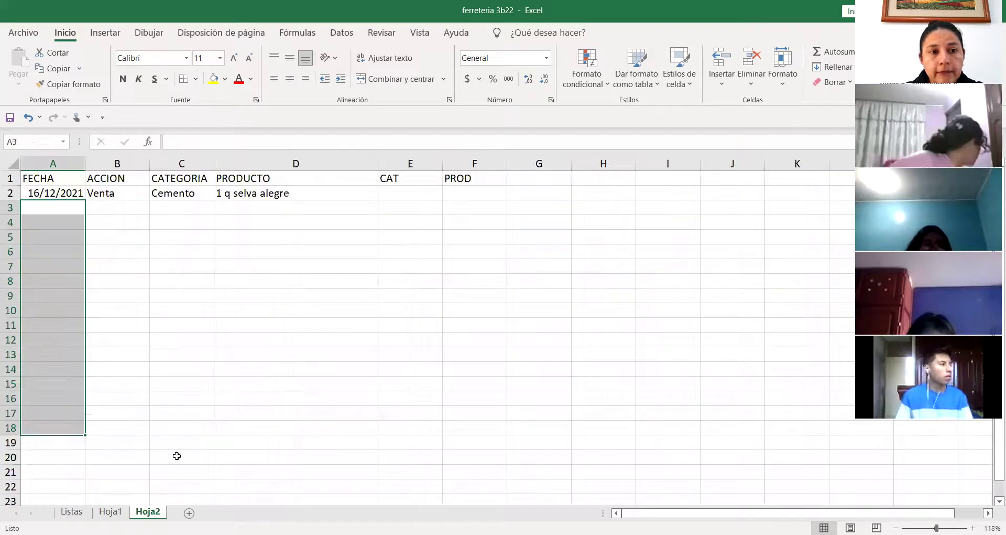
{"action": "left_click", "coordinate": [147, 191]}
{"action": "left_click", "coordinate": [195, 194]}
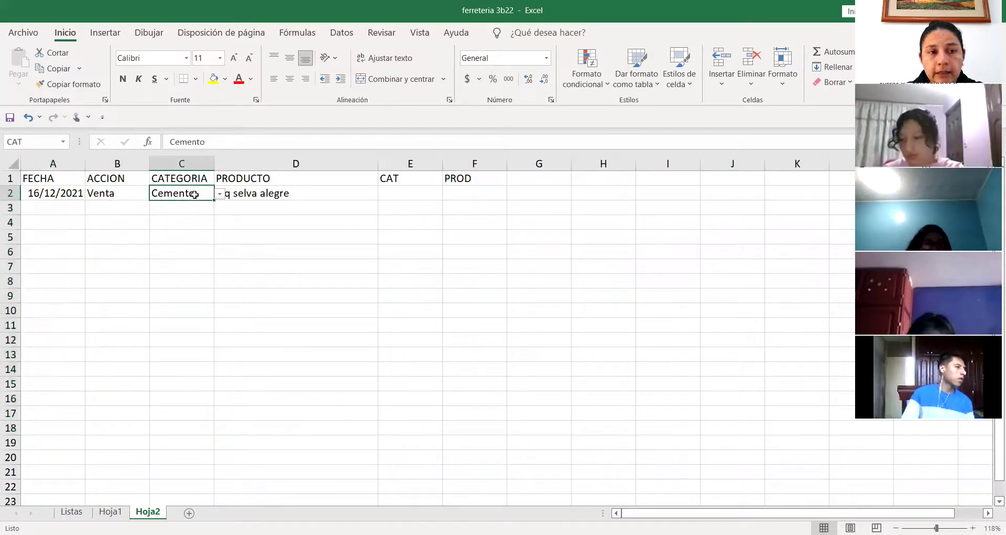
{"action": "left_click", "coordinate": [268, 192]}
{"action": "left_click", "coordinate": [108, 195]}
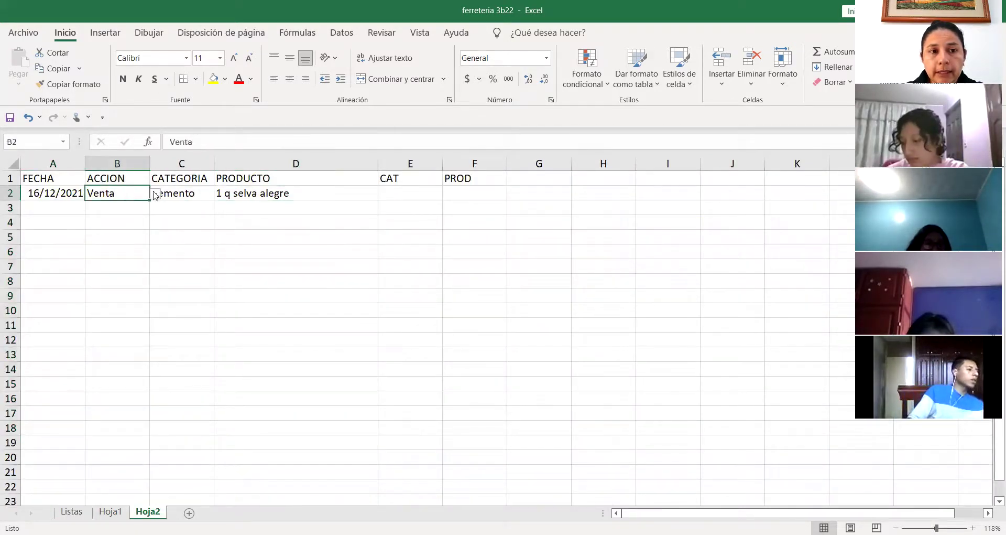
{"action": "left_click", "coordinate": [155, 195]}
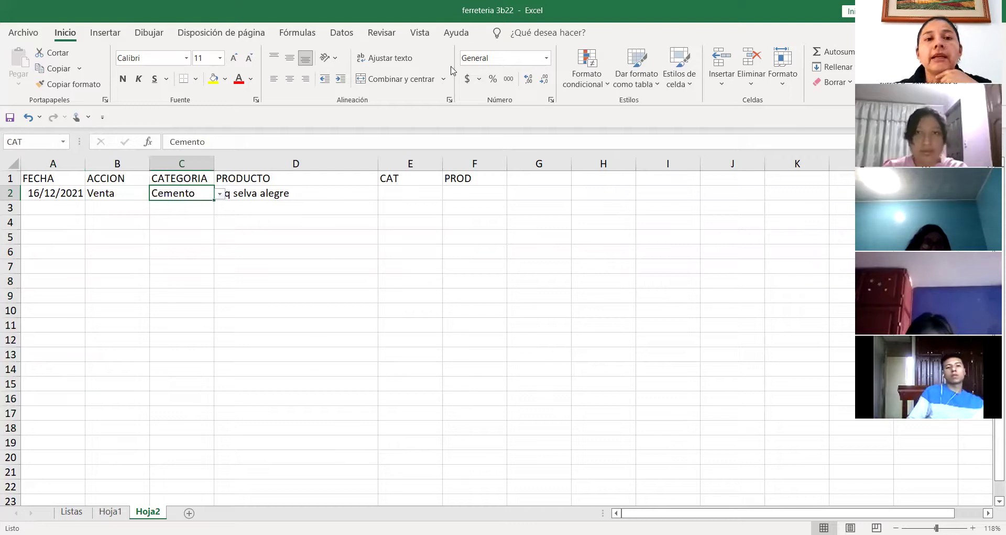